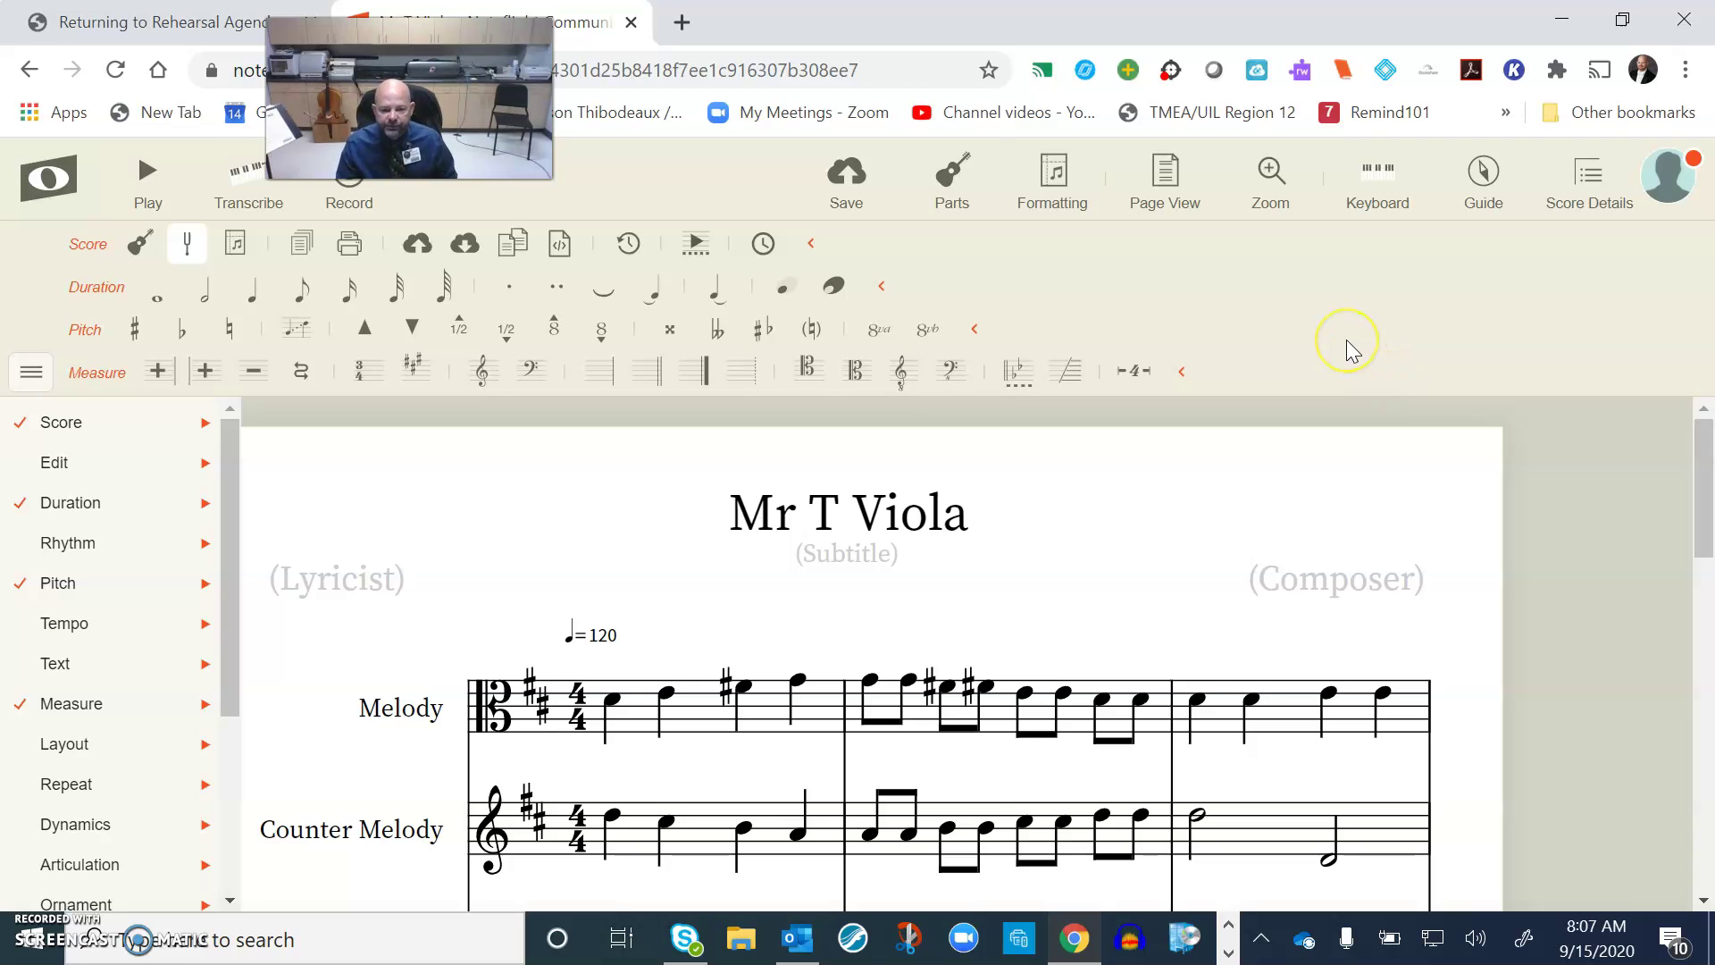
Scroll up and down through every measure of the Melody, Counter Melody and Bass Line staves
scroll(1274, 521, "down", 2)
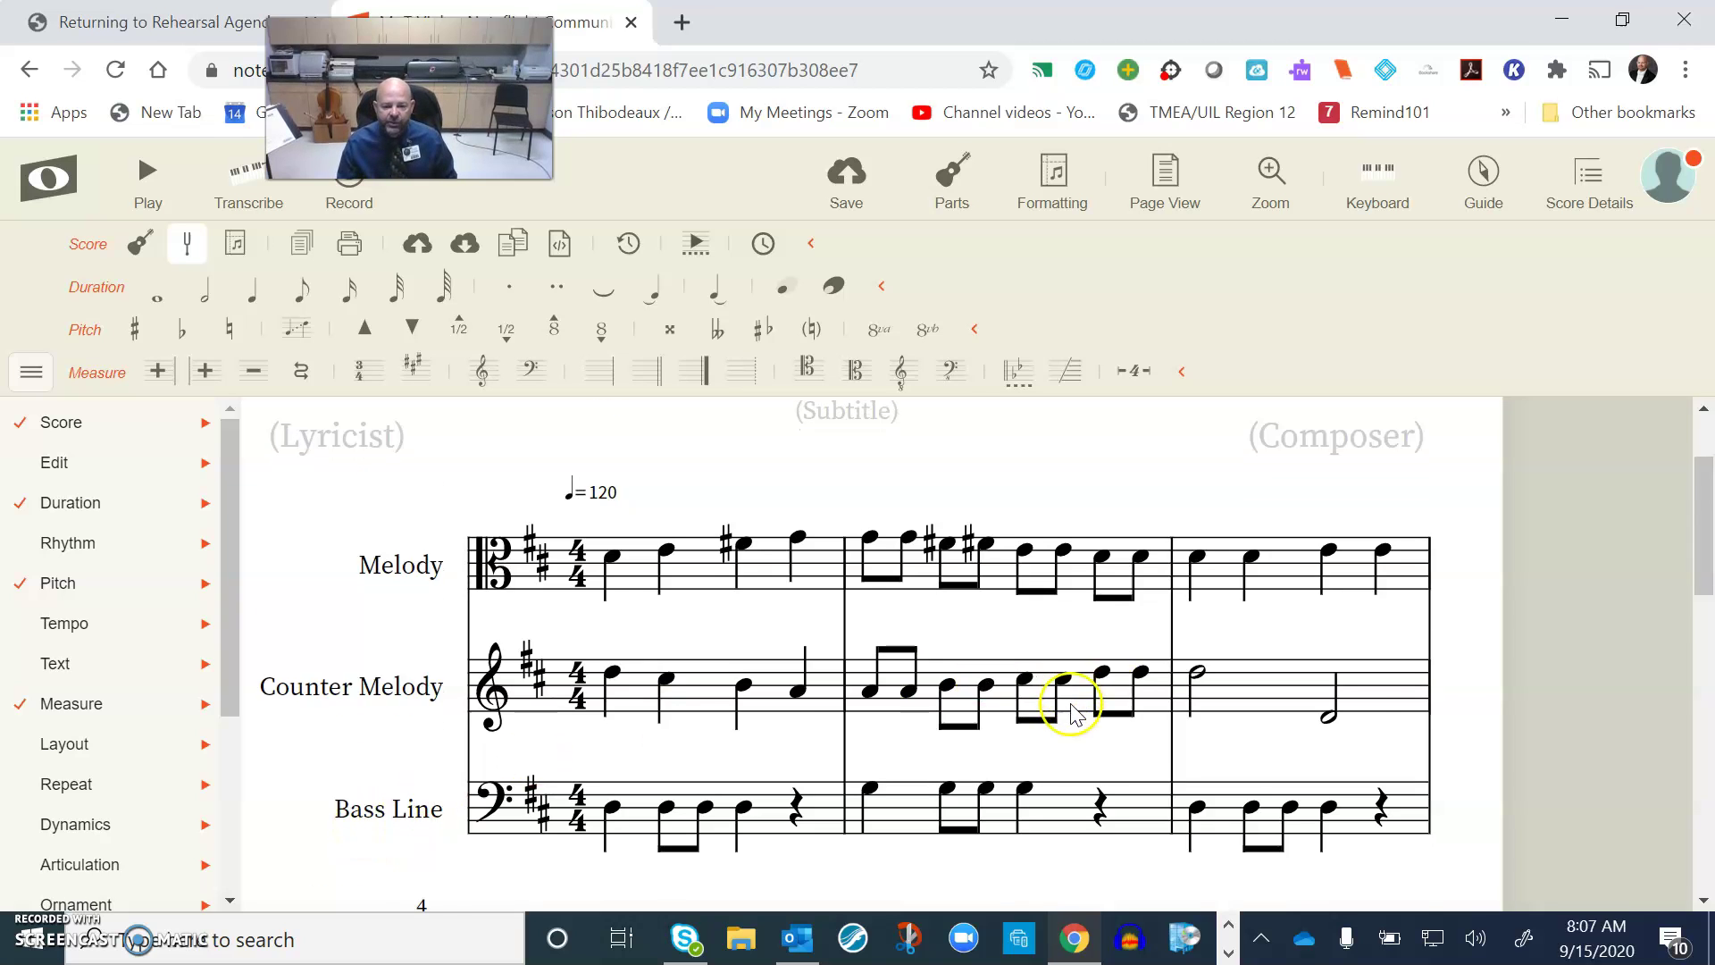
scroll(1072, 706, "down", 5)
scroll(1076, 715, "down", 7)
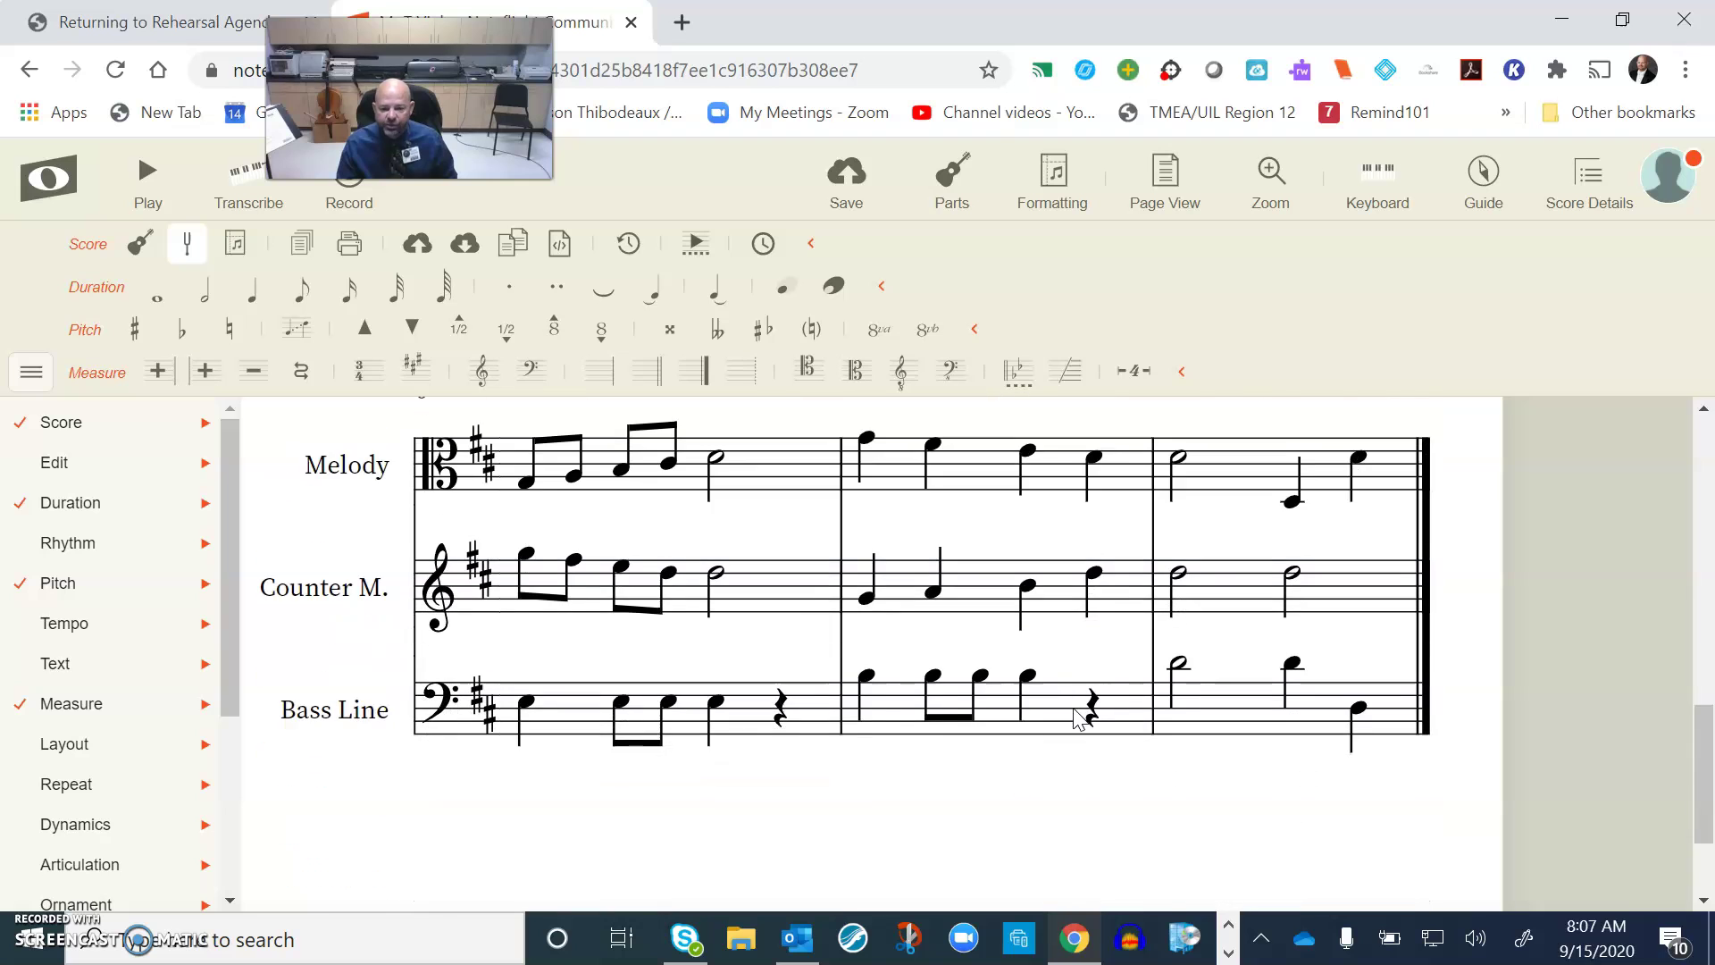
scroll(1068, 719, "up", 5)
scroll(1072, 728, "up", 2)
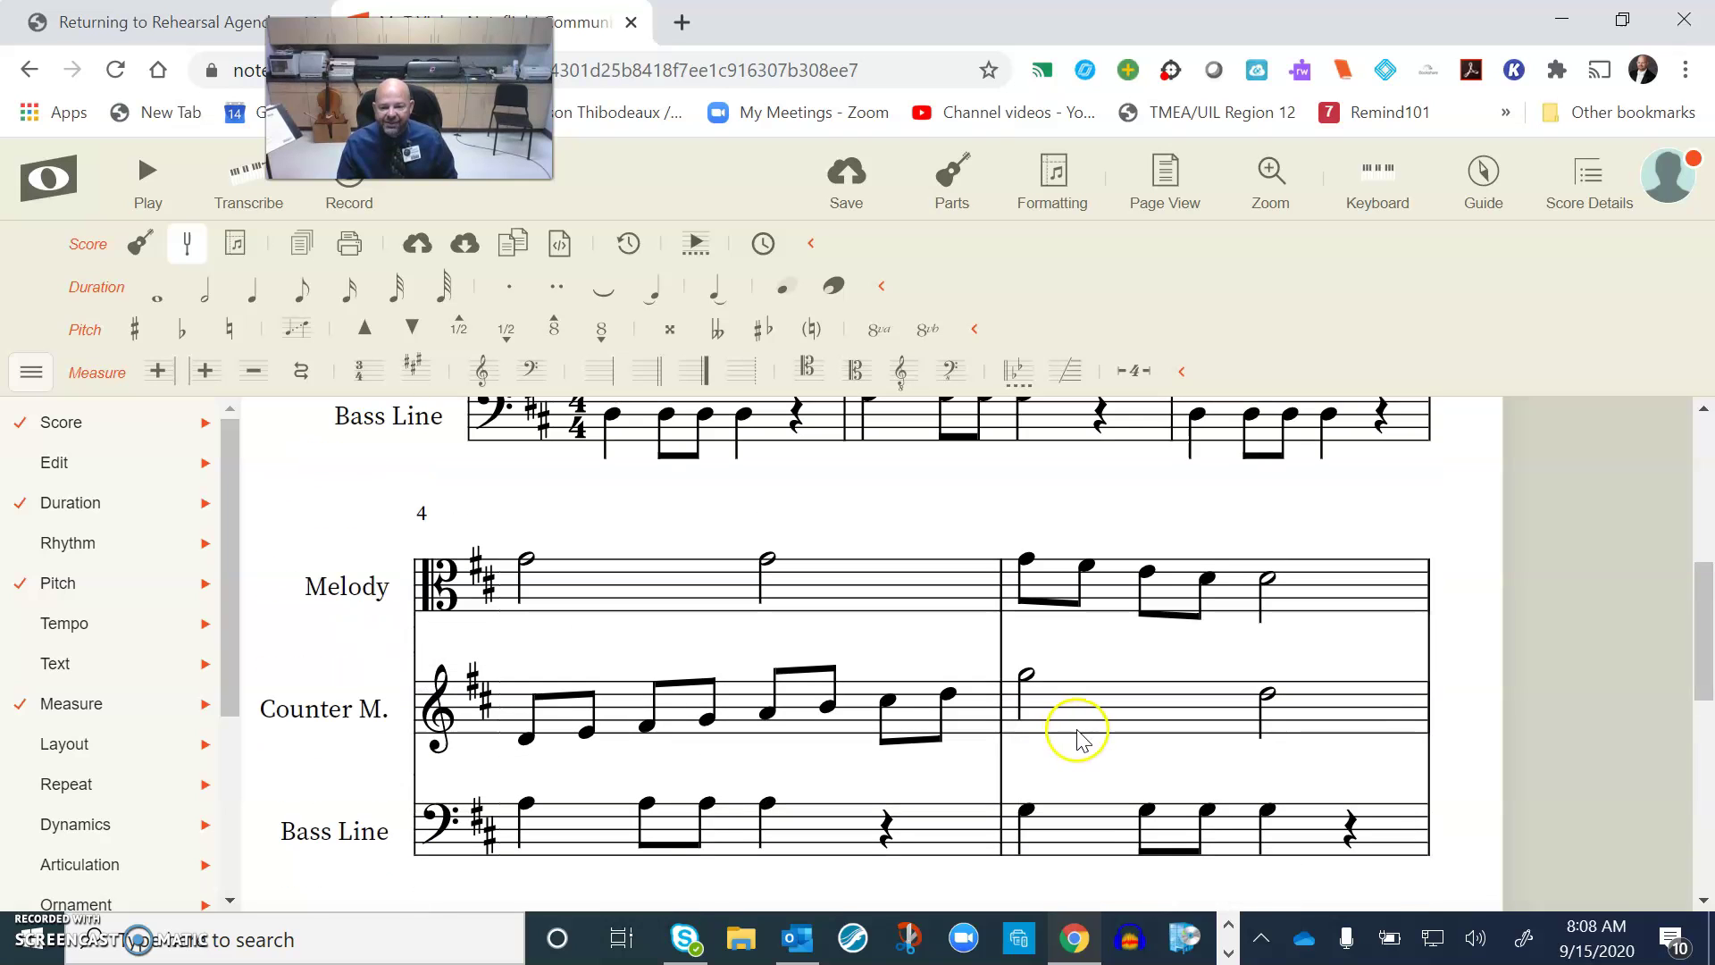
scroll(1124, 662, "up", 5)
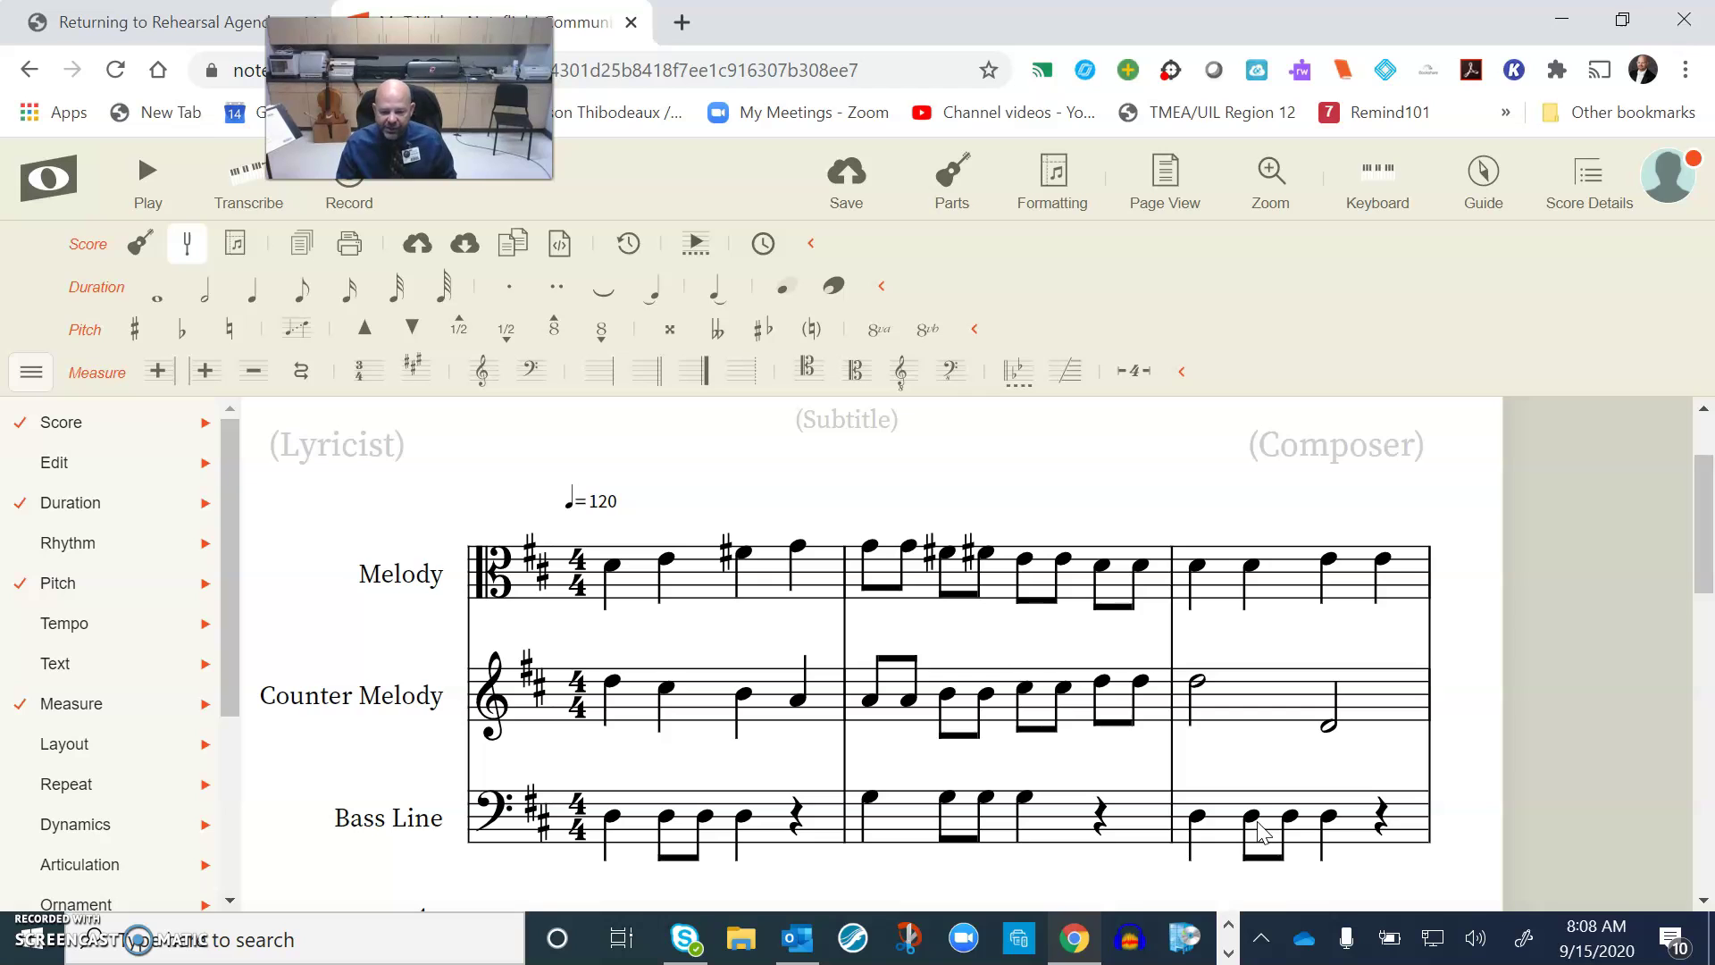
scroll(965, 675, "up", 2)
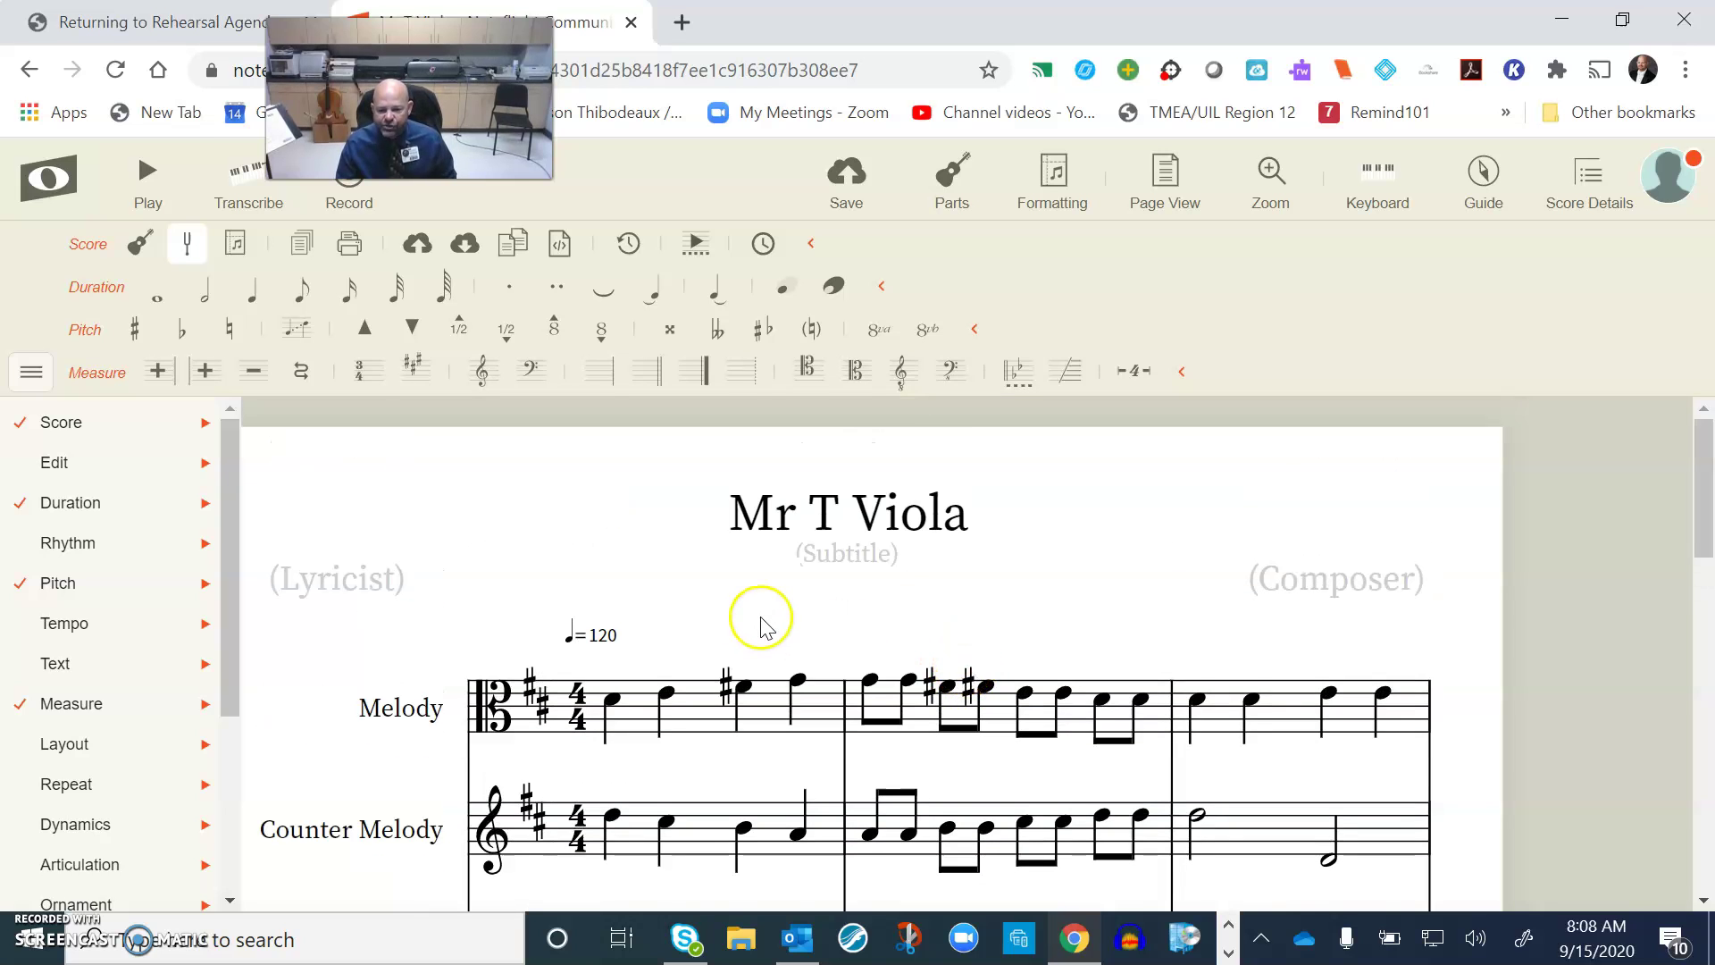
scroll(759, 622, "down", 2)
scroll(649, 775, "up", 2)
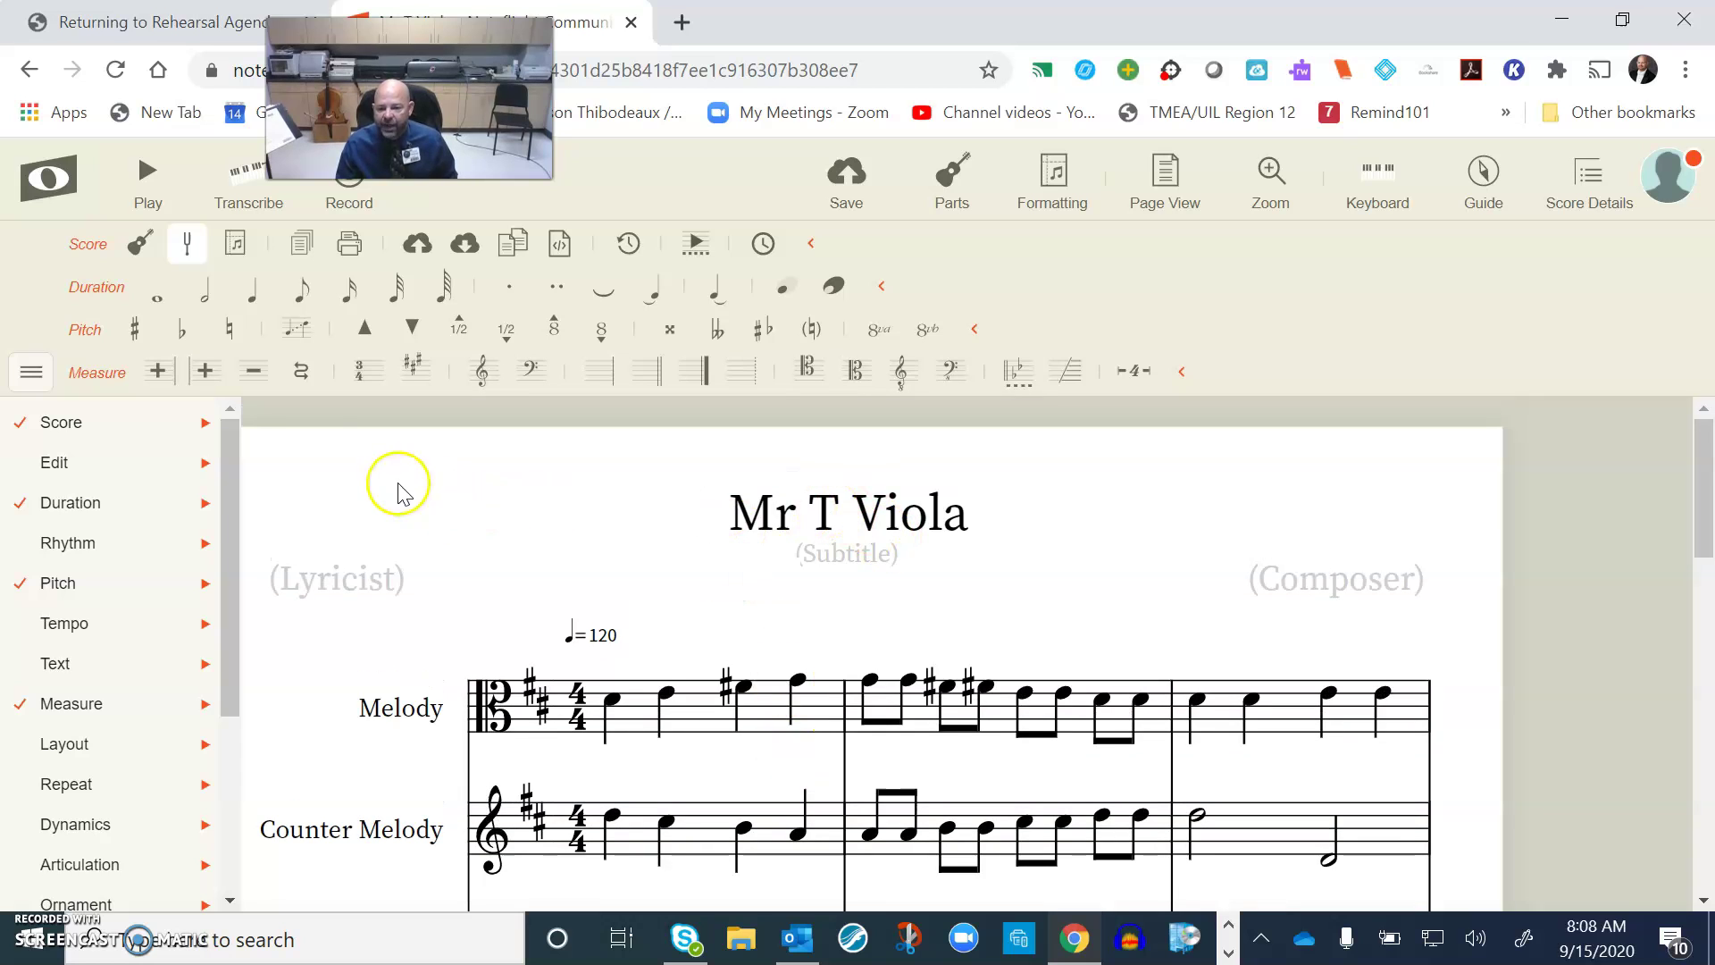
Show the score's Parts list from the Score menu and dismiss the email notification
mouse_move(89, 433)
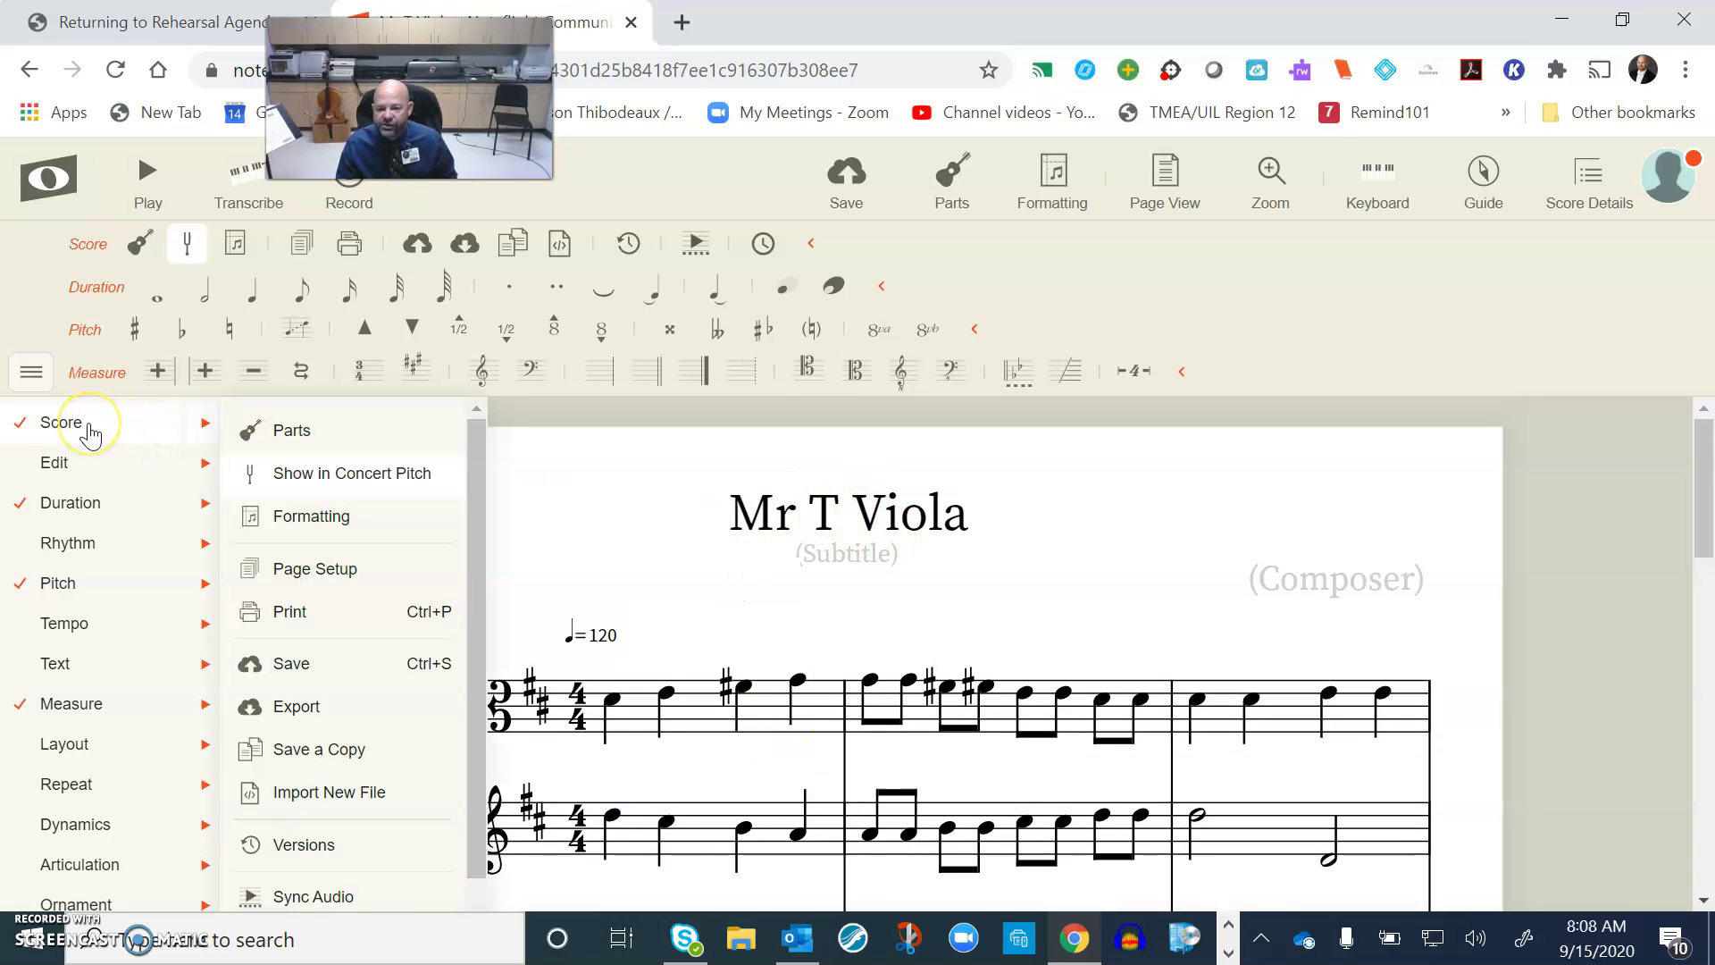
left_click(203, 427)
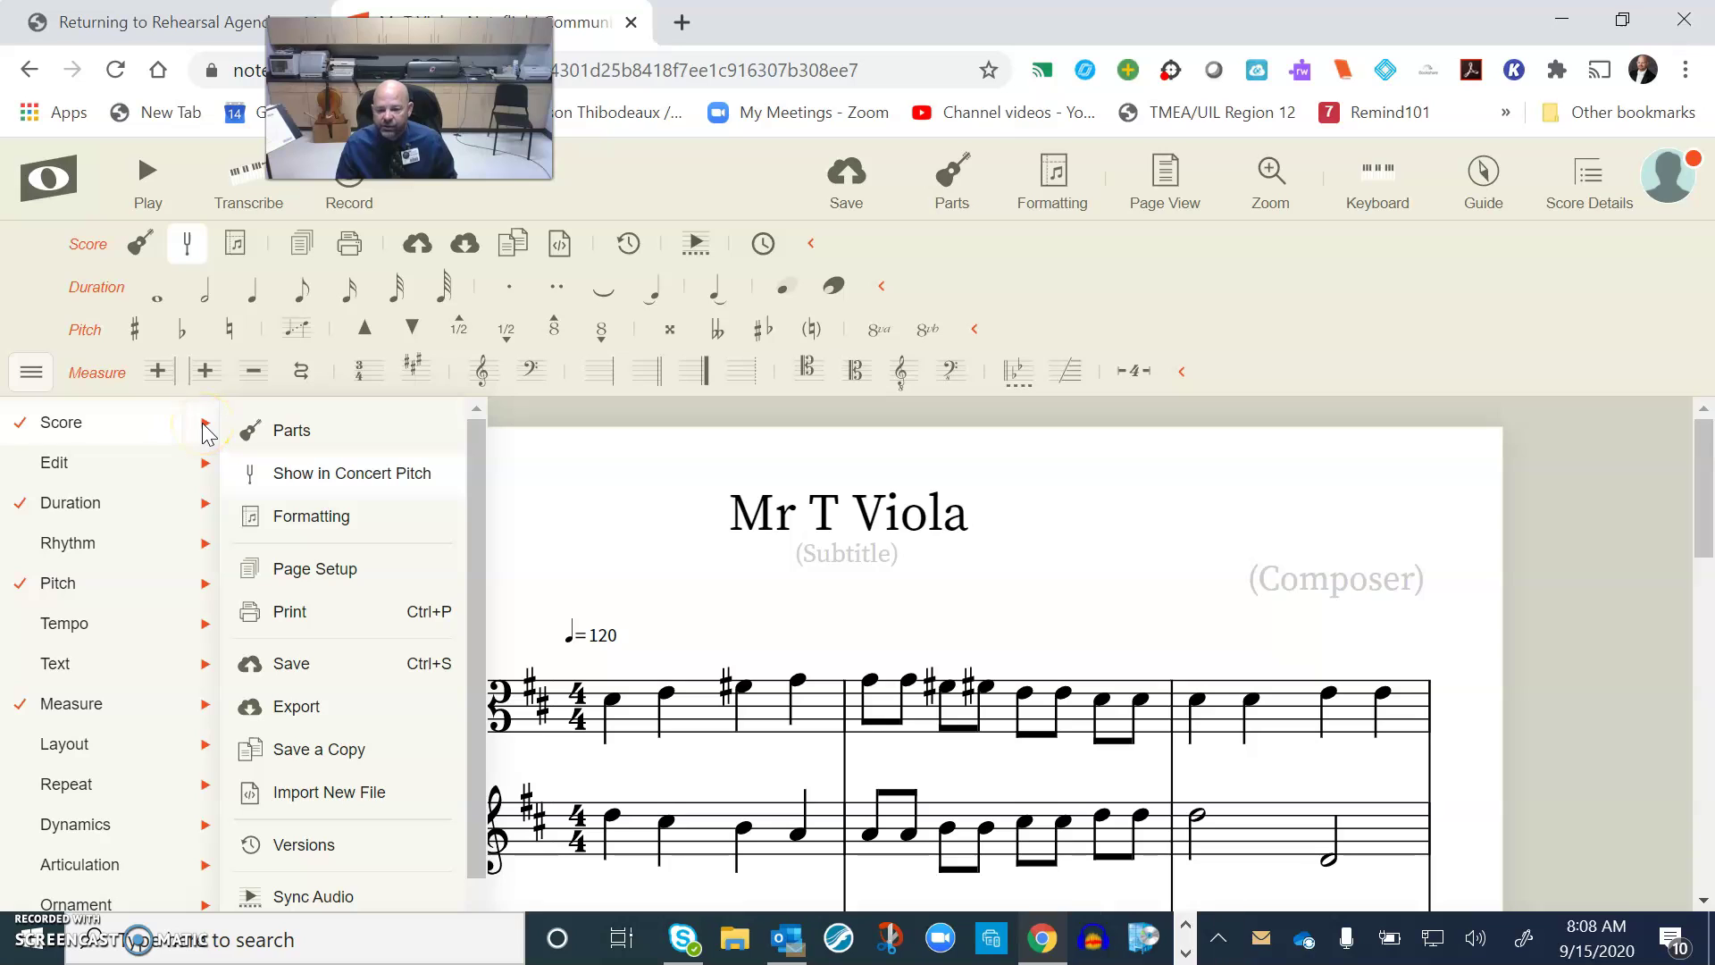
left_click(276, 433)
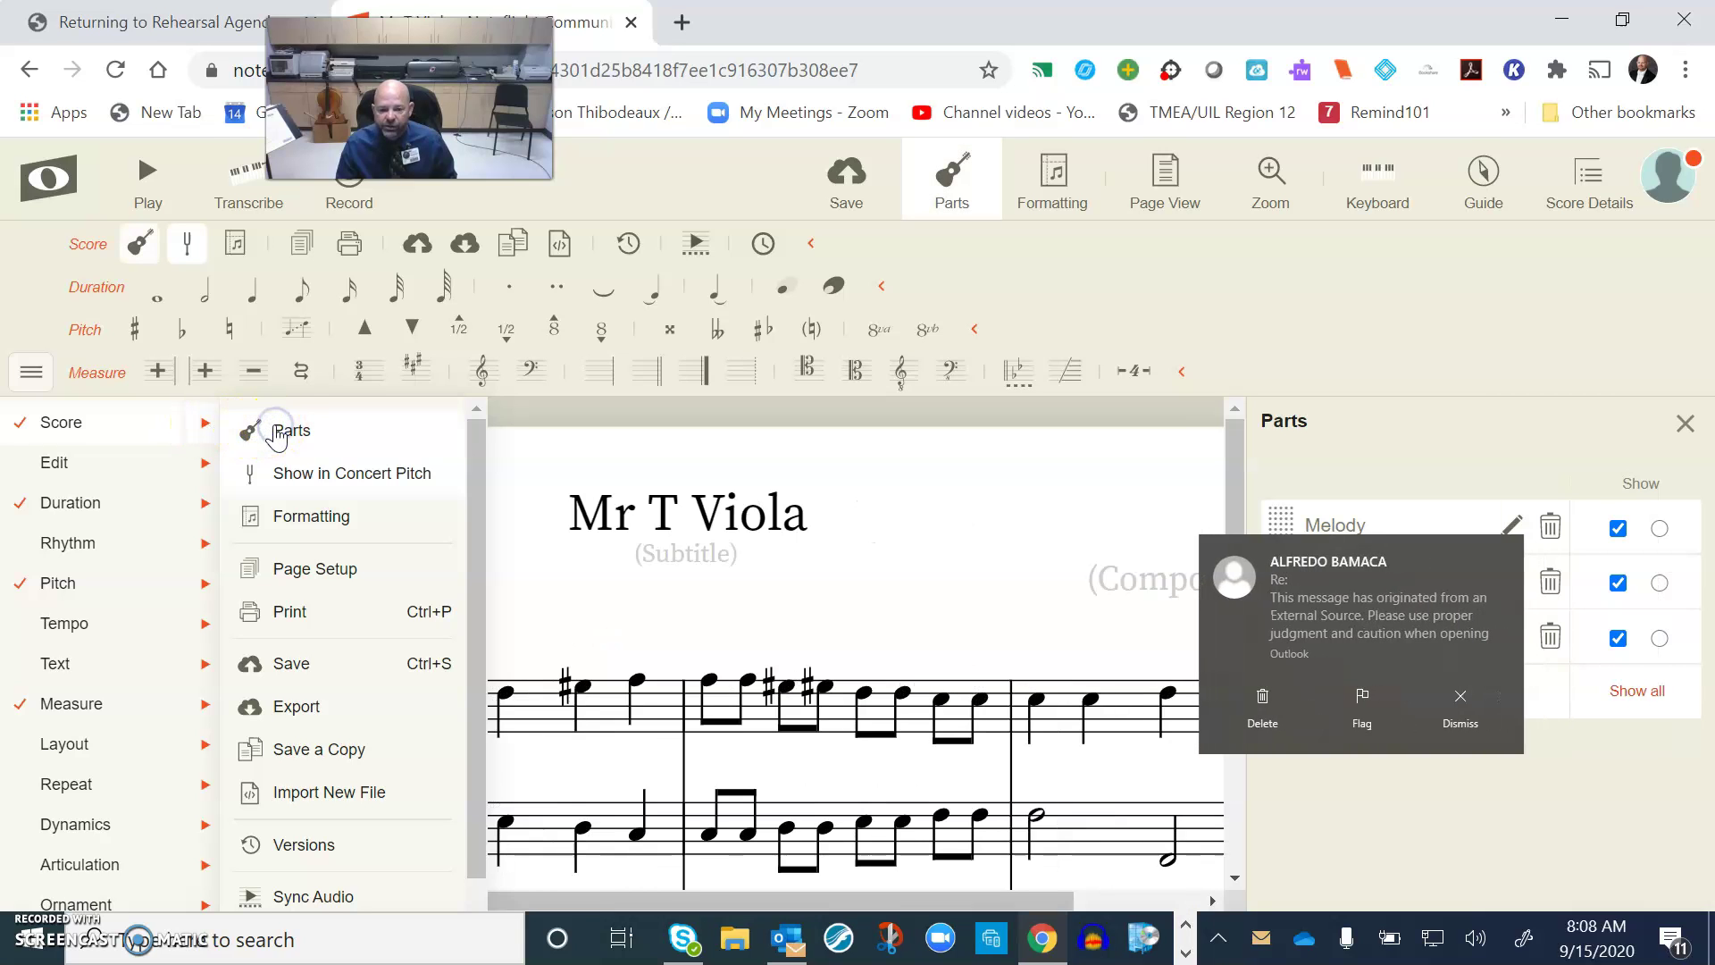
left_click(1474, 699)
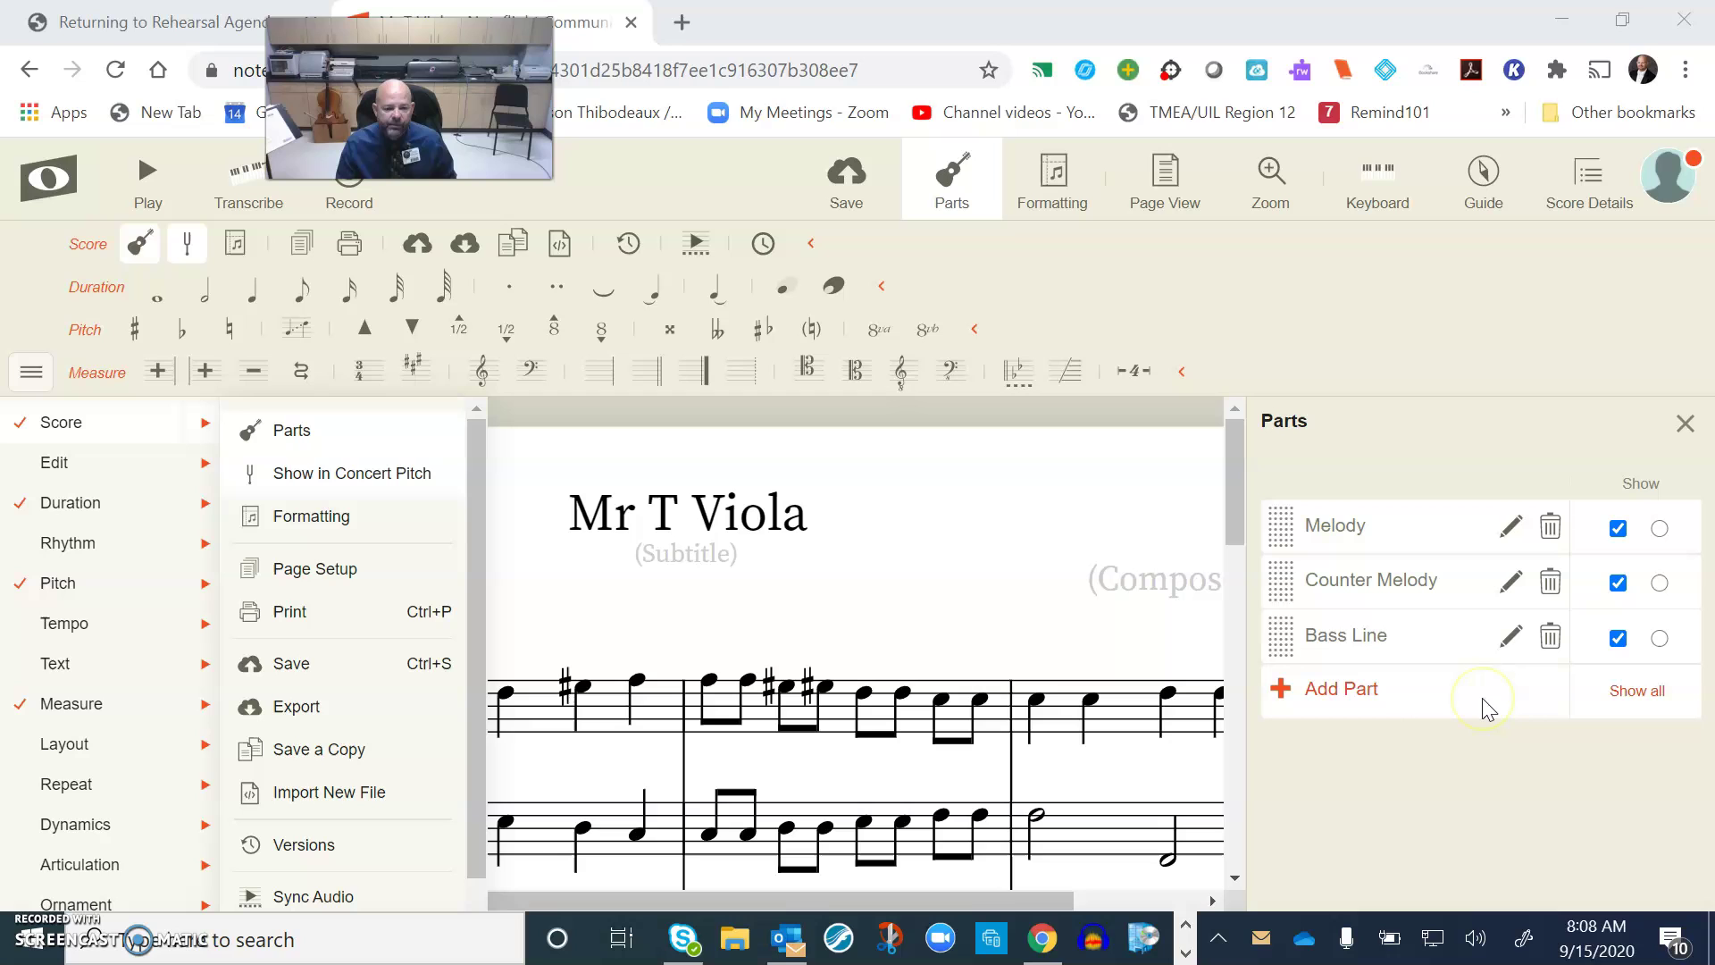
Browse Bowed Strings in Add Part (Double Bass, Violin), then cancel without adding a part
left_click(1343, 690)
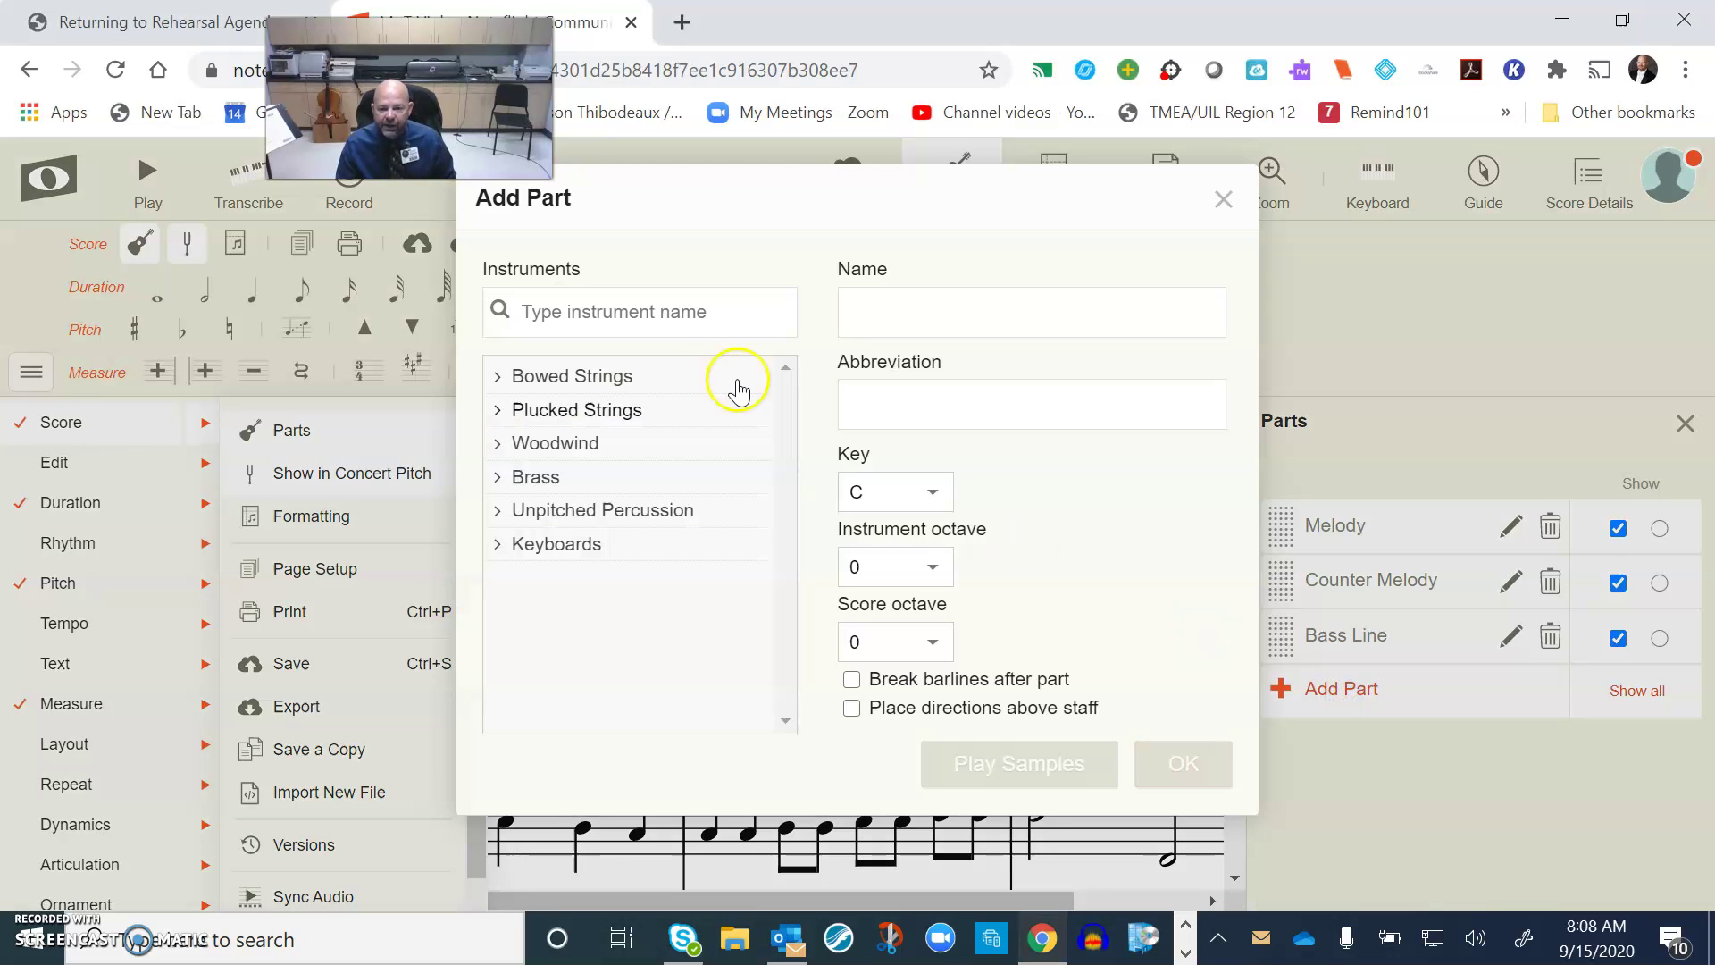
left_click(569, 384)
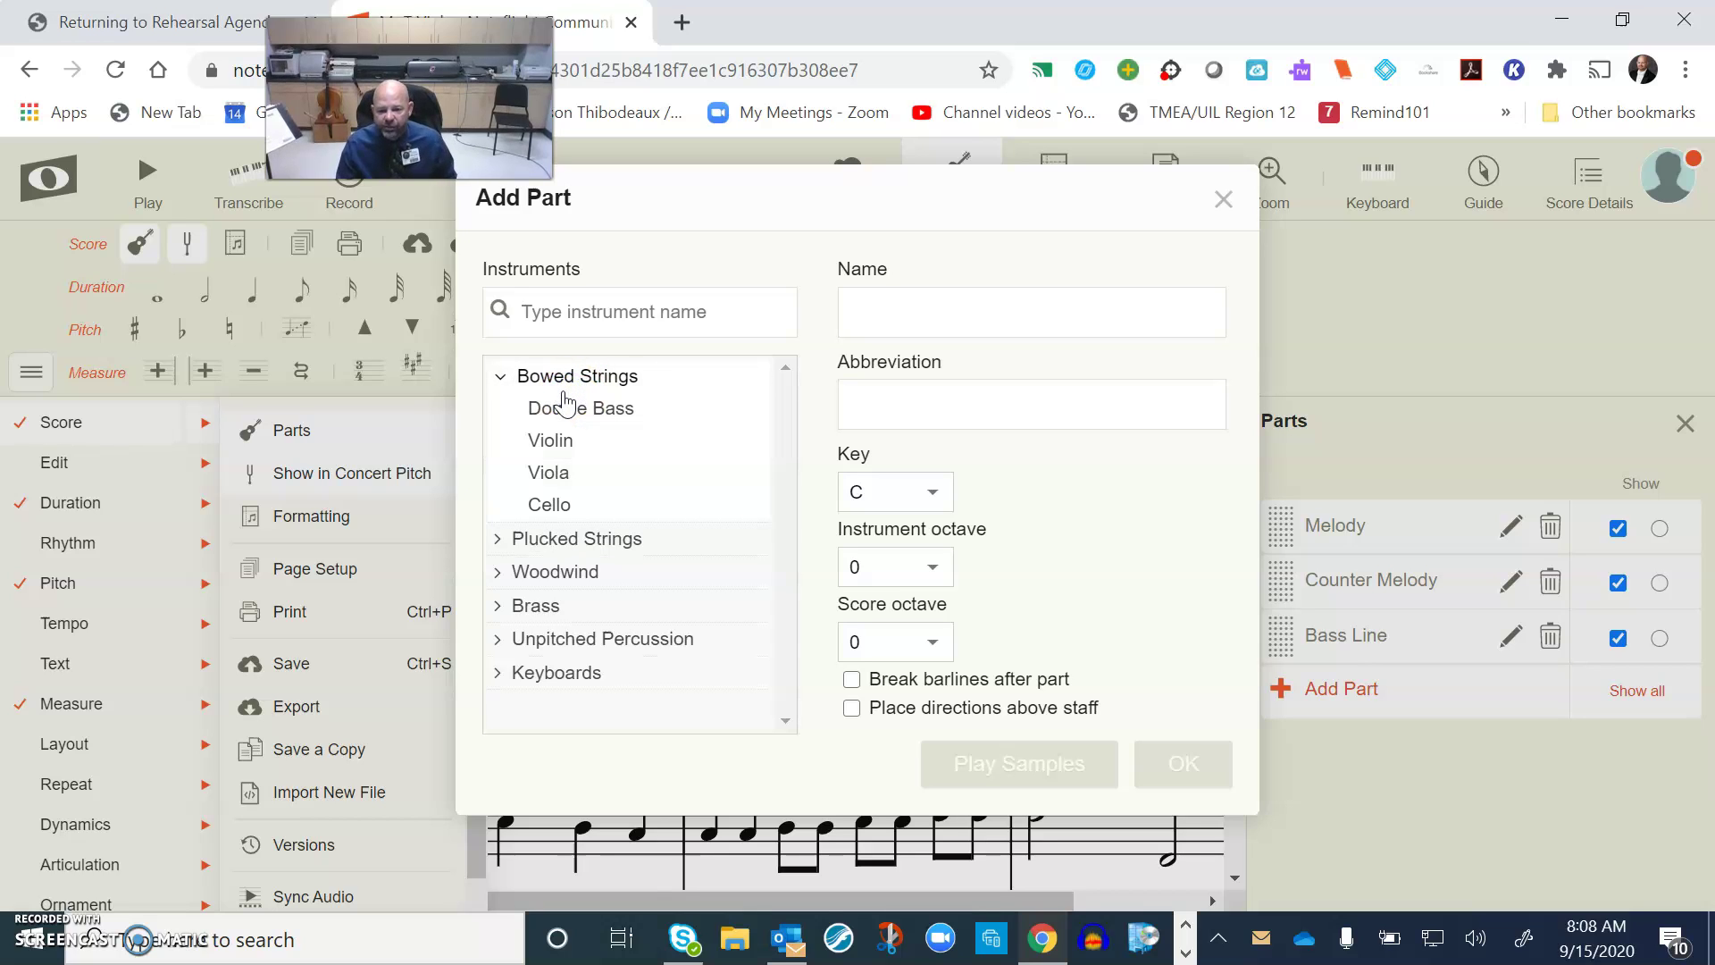
left_click(566, 436)
left_click(562, 446)
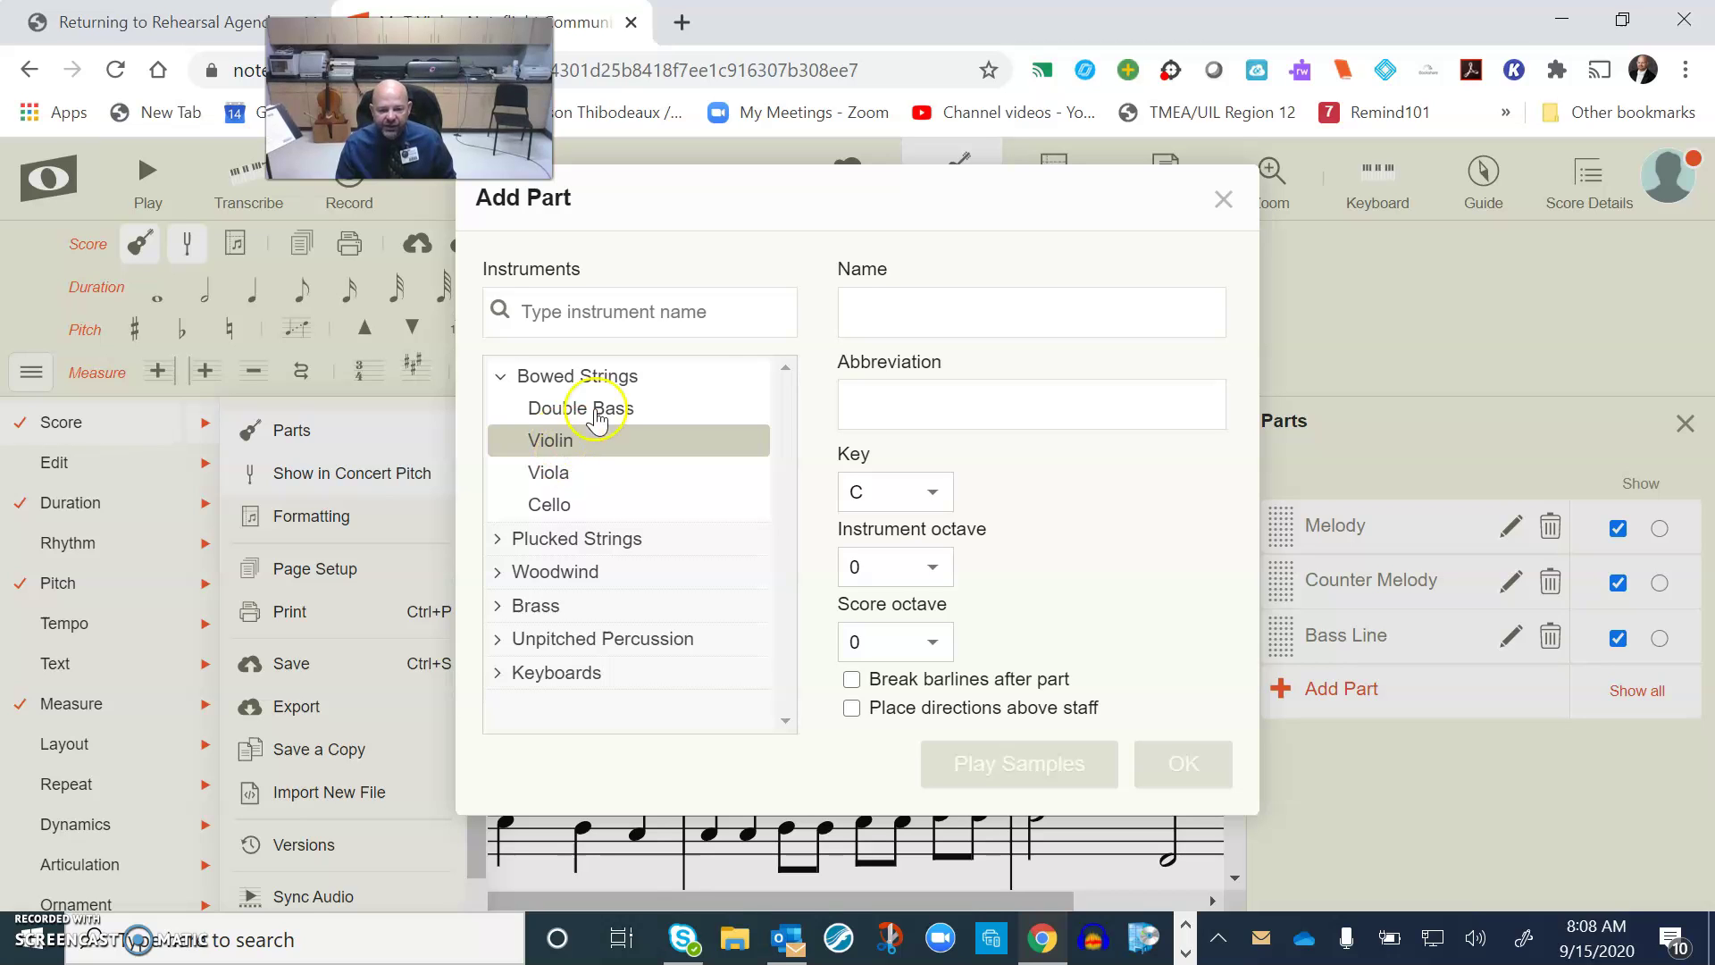
left_click(596, 415)
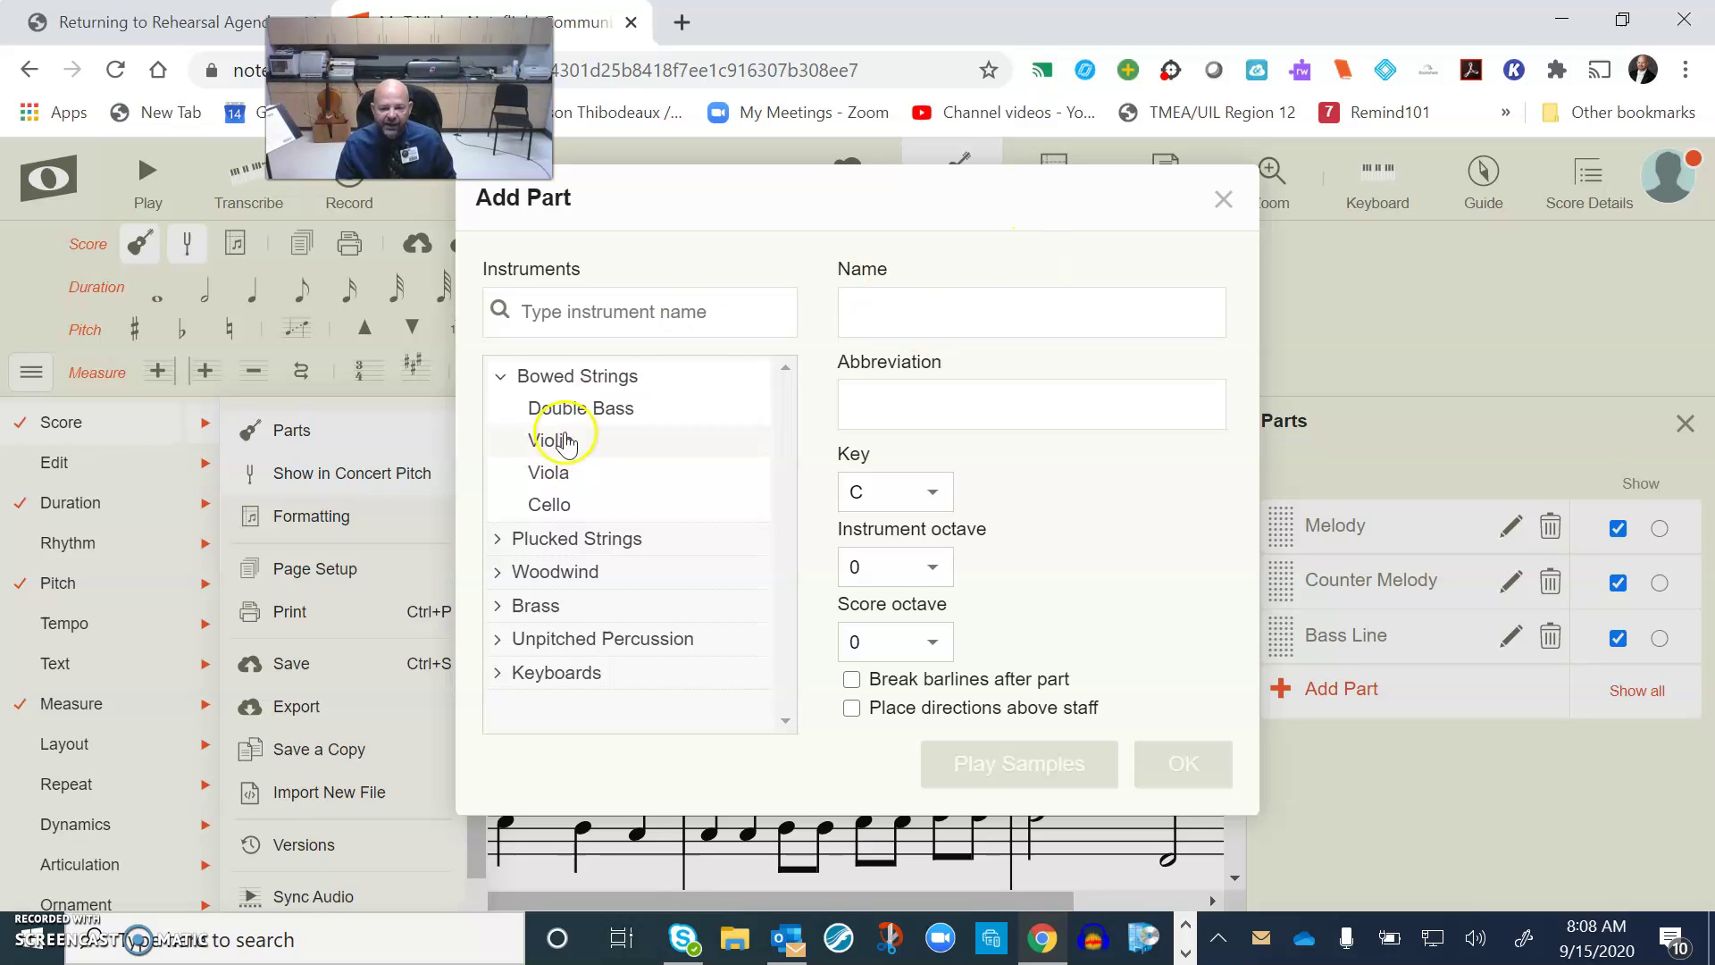
left_click(1223, 208)
left_click(723, 461)
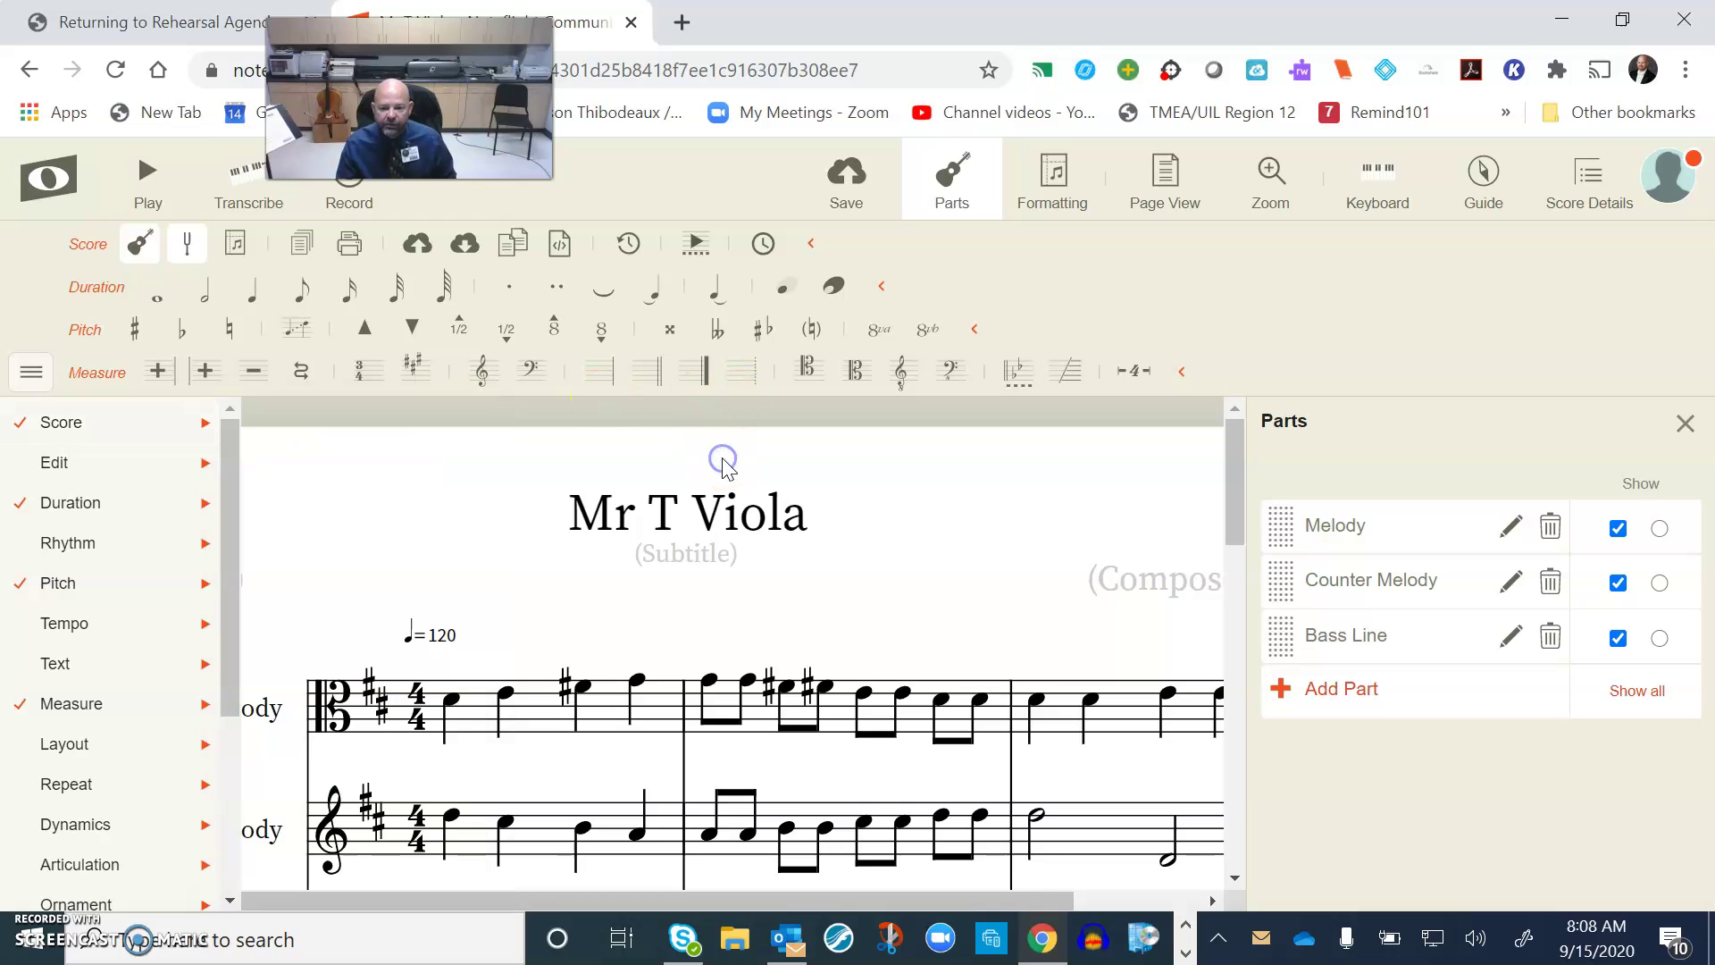
Drag Counter Melody and Bass Line within the Parts list to try a new order
scroll(473, 518, "down", 2)
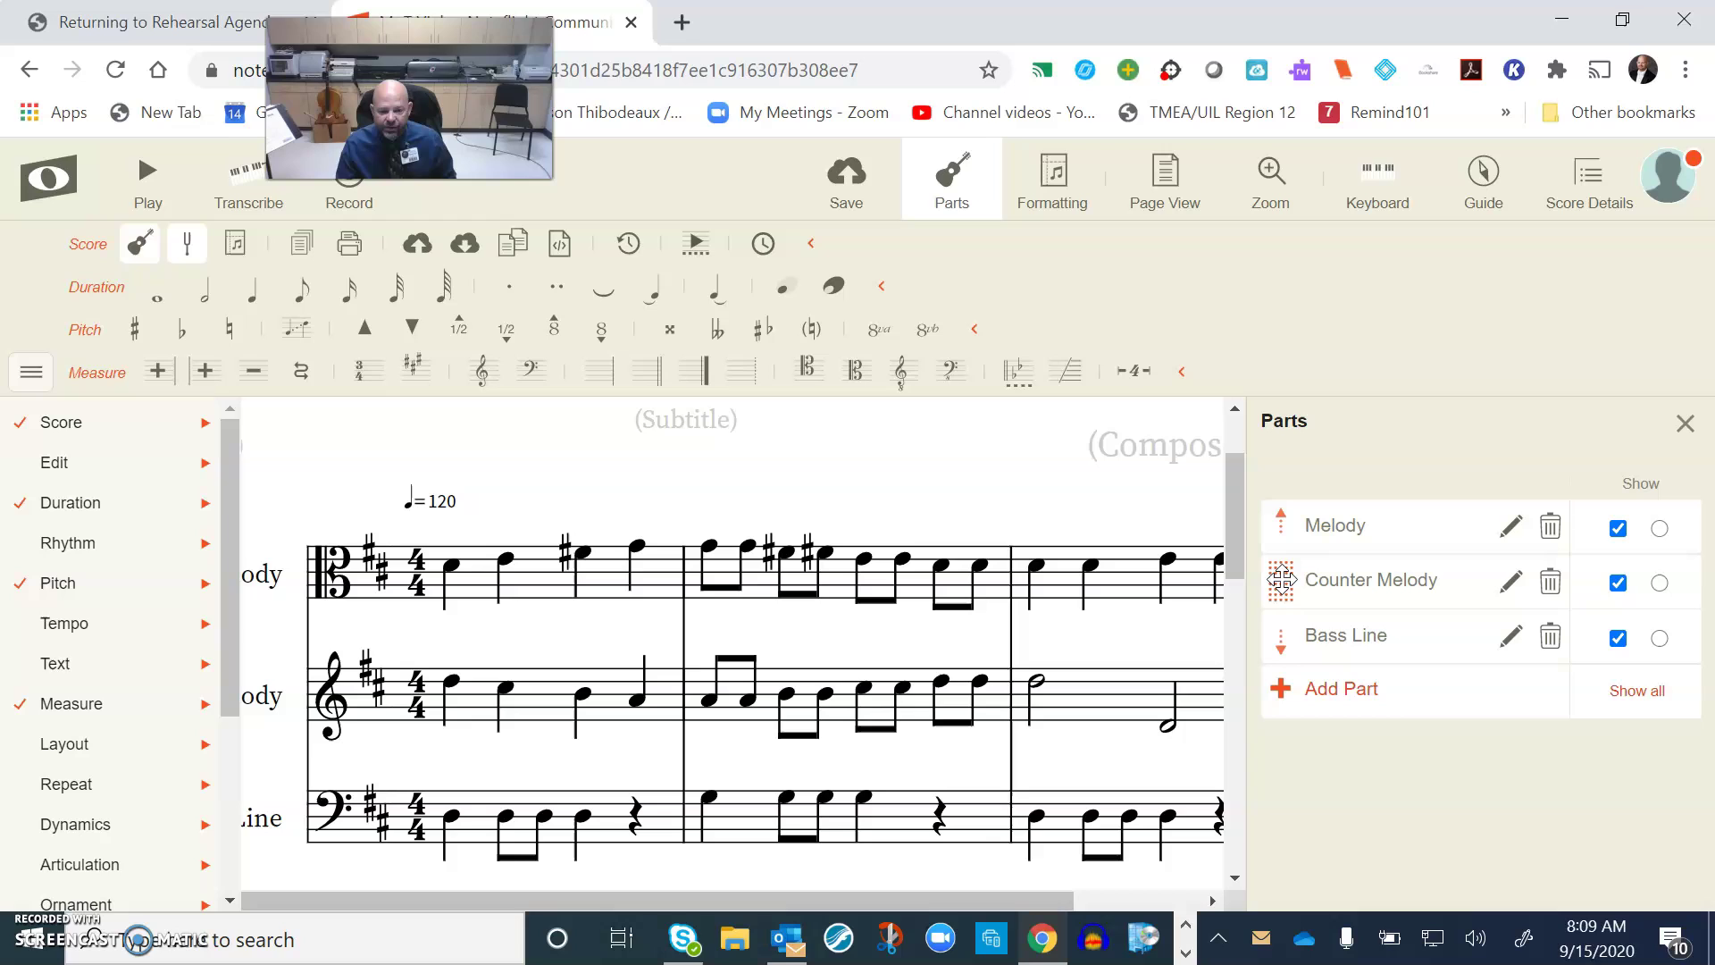
left_click_drag(1287, 616, 1283, 566)
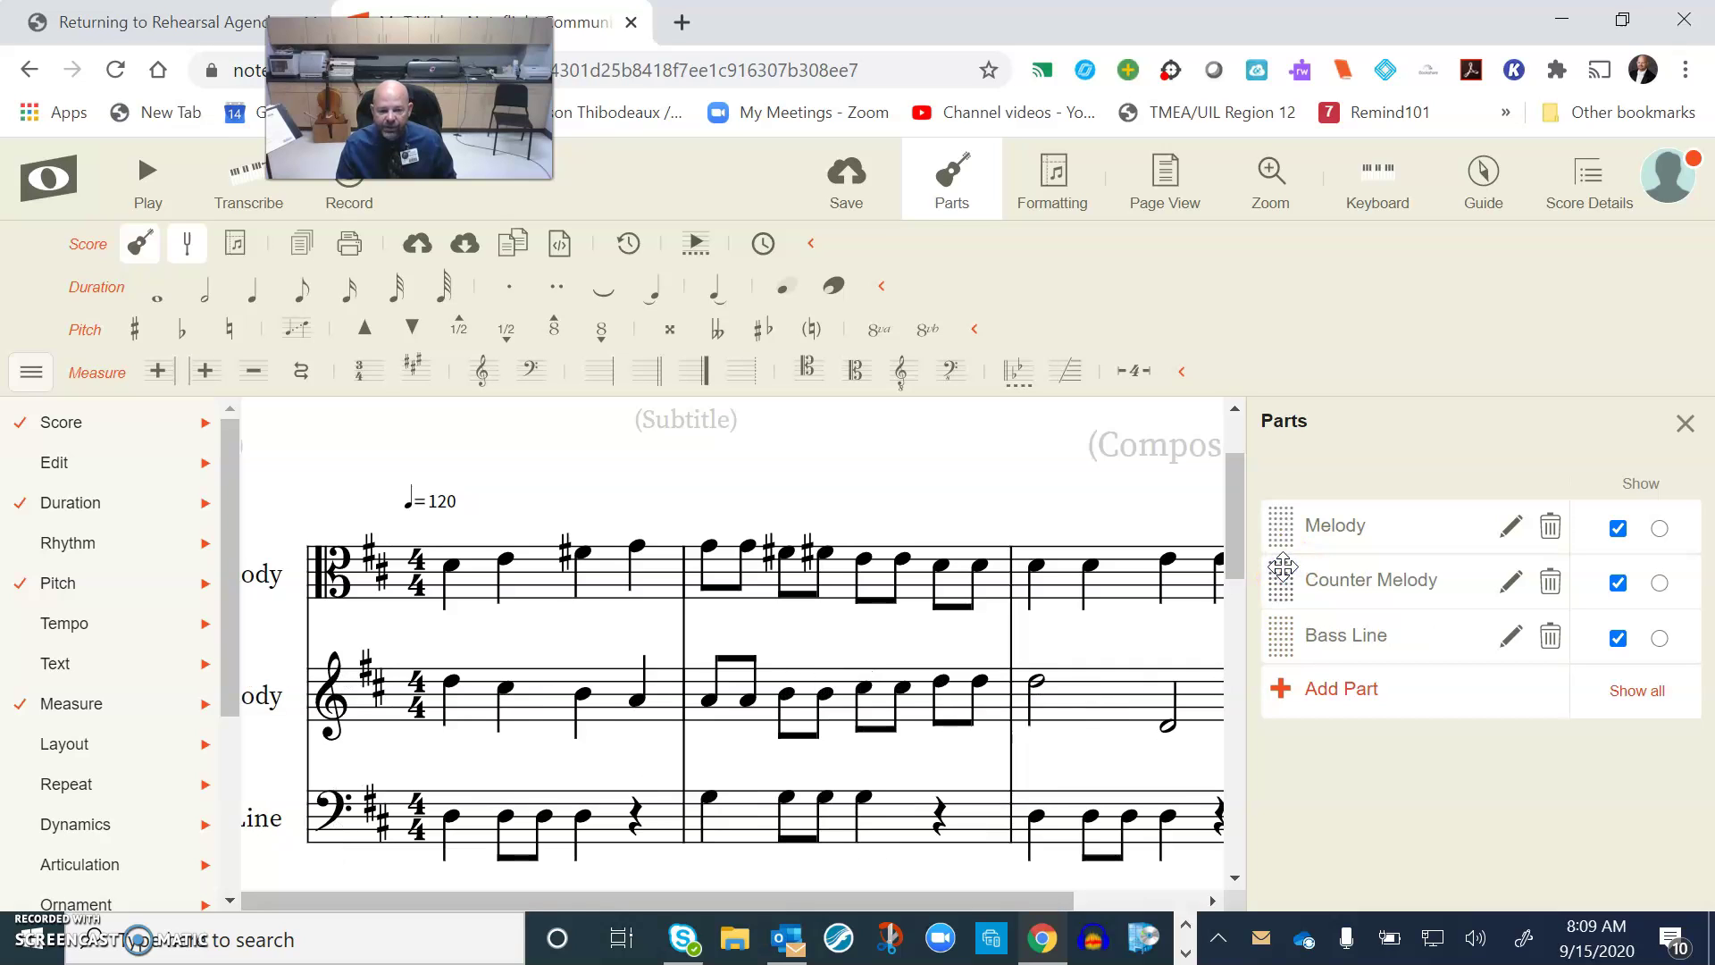
left_click_drag(1282, 635, 1283, 568)
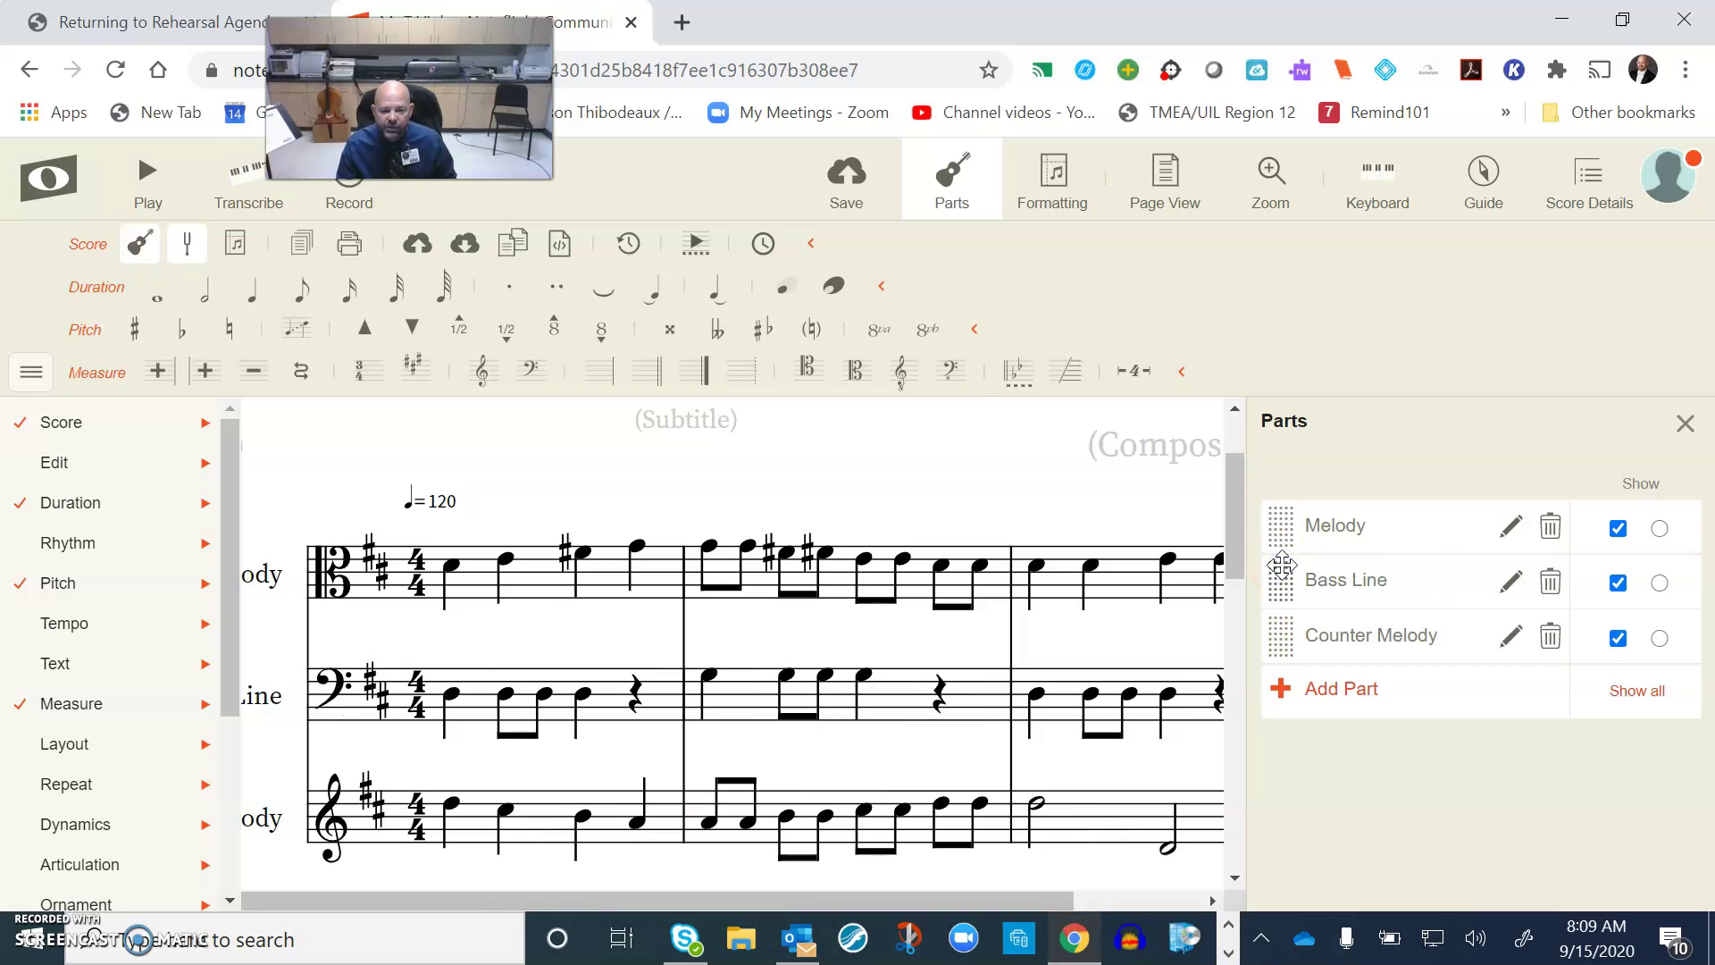
left_click(741, 478)
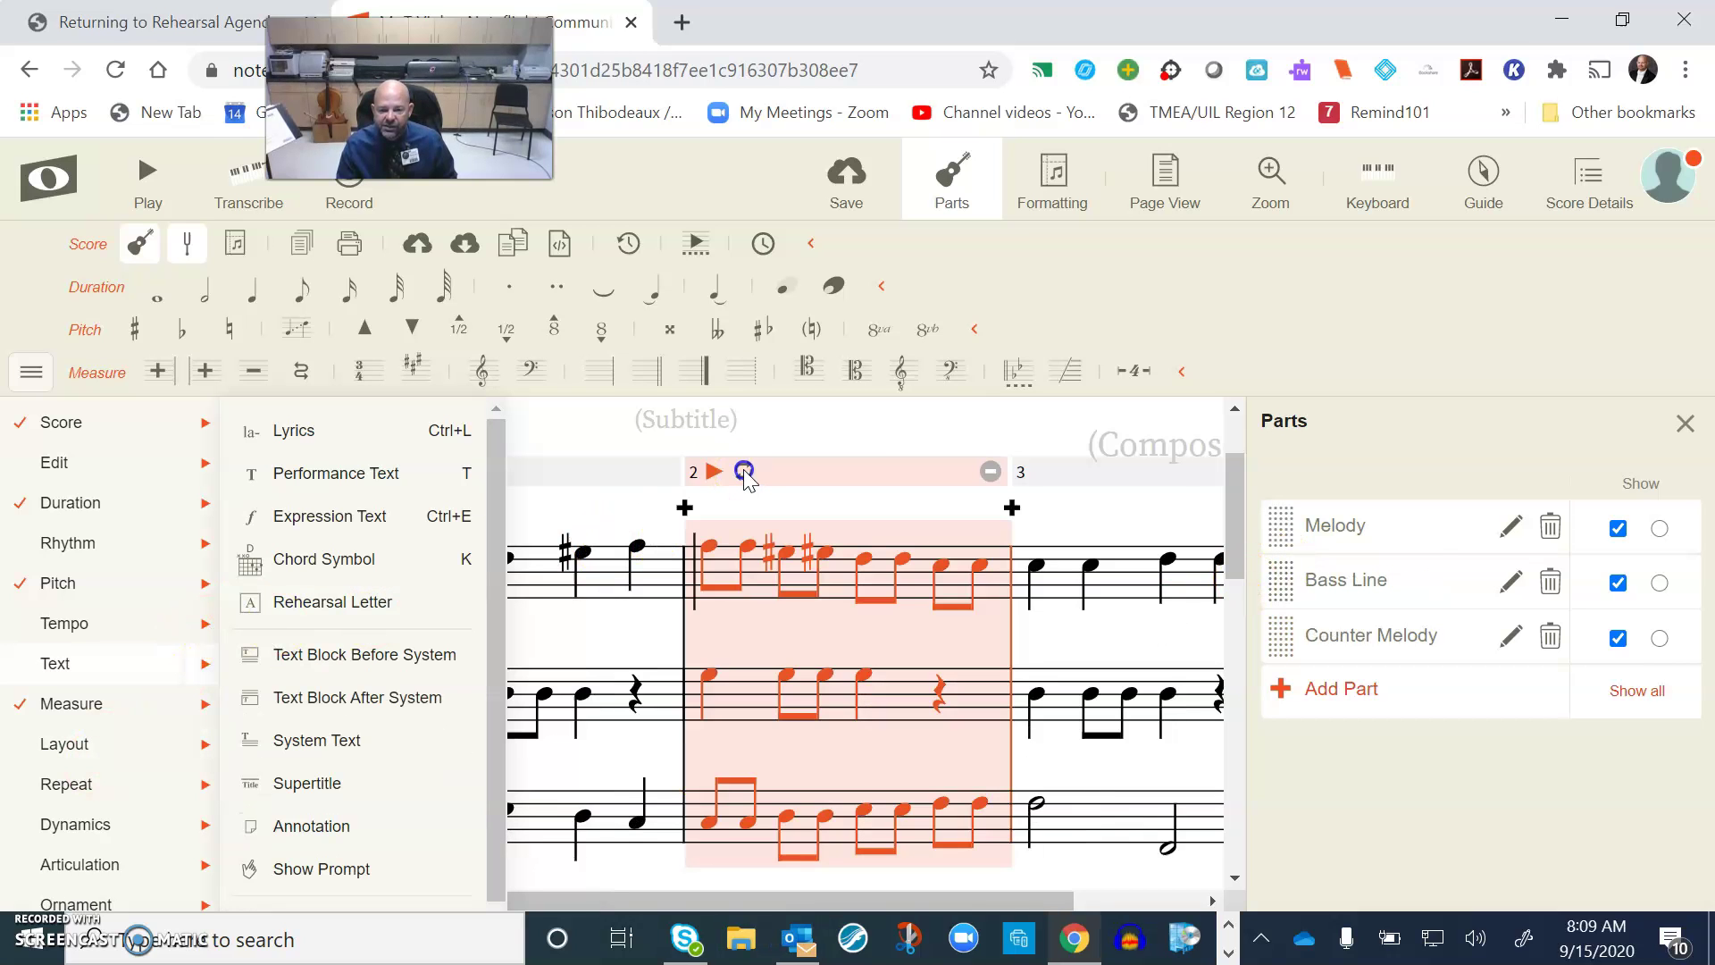
left_click(883, 436)
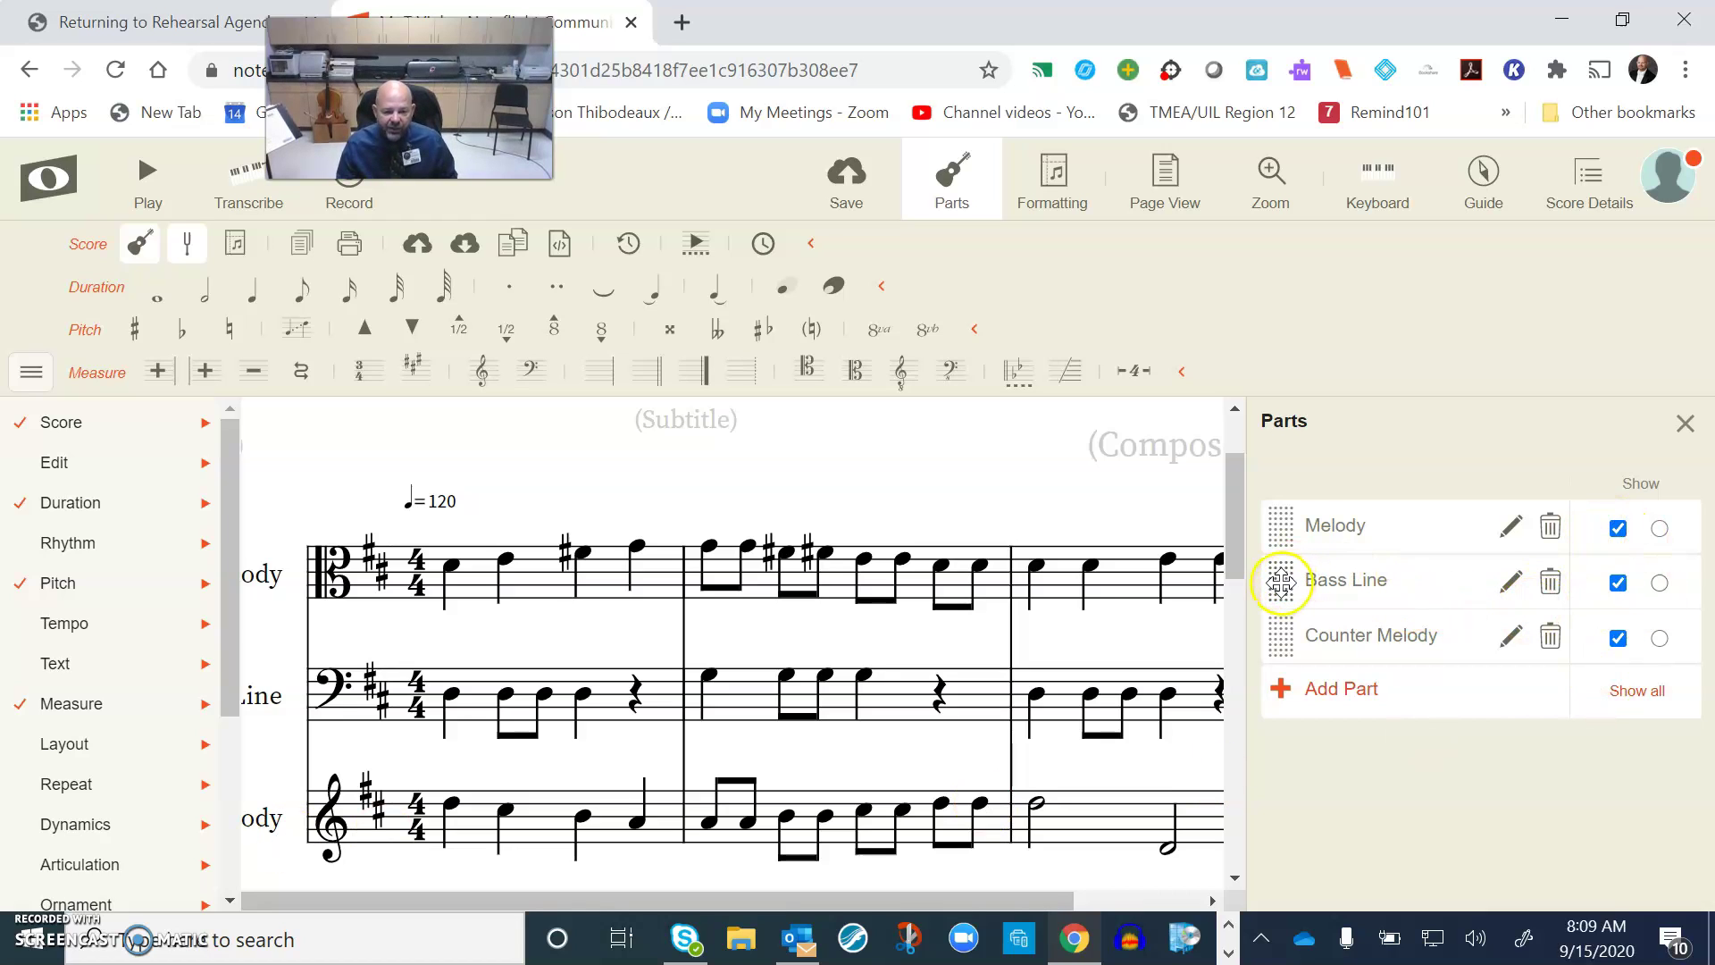
Place Counter Melody above Bass Line, then close the Parts panel
left_click(1283, 642)
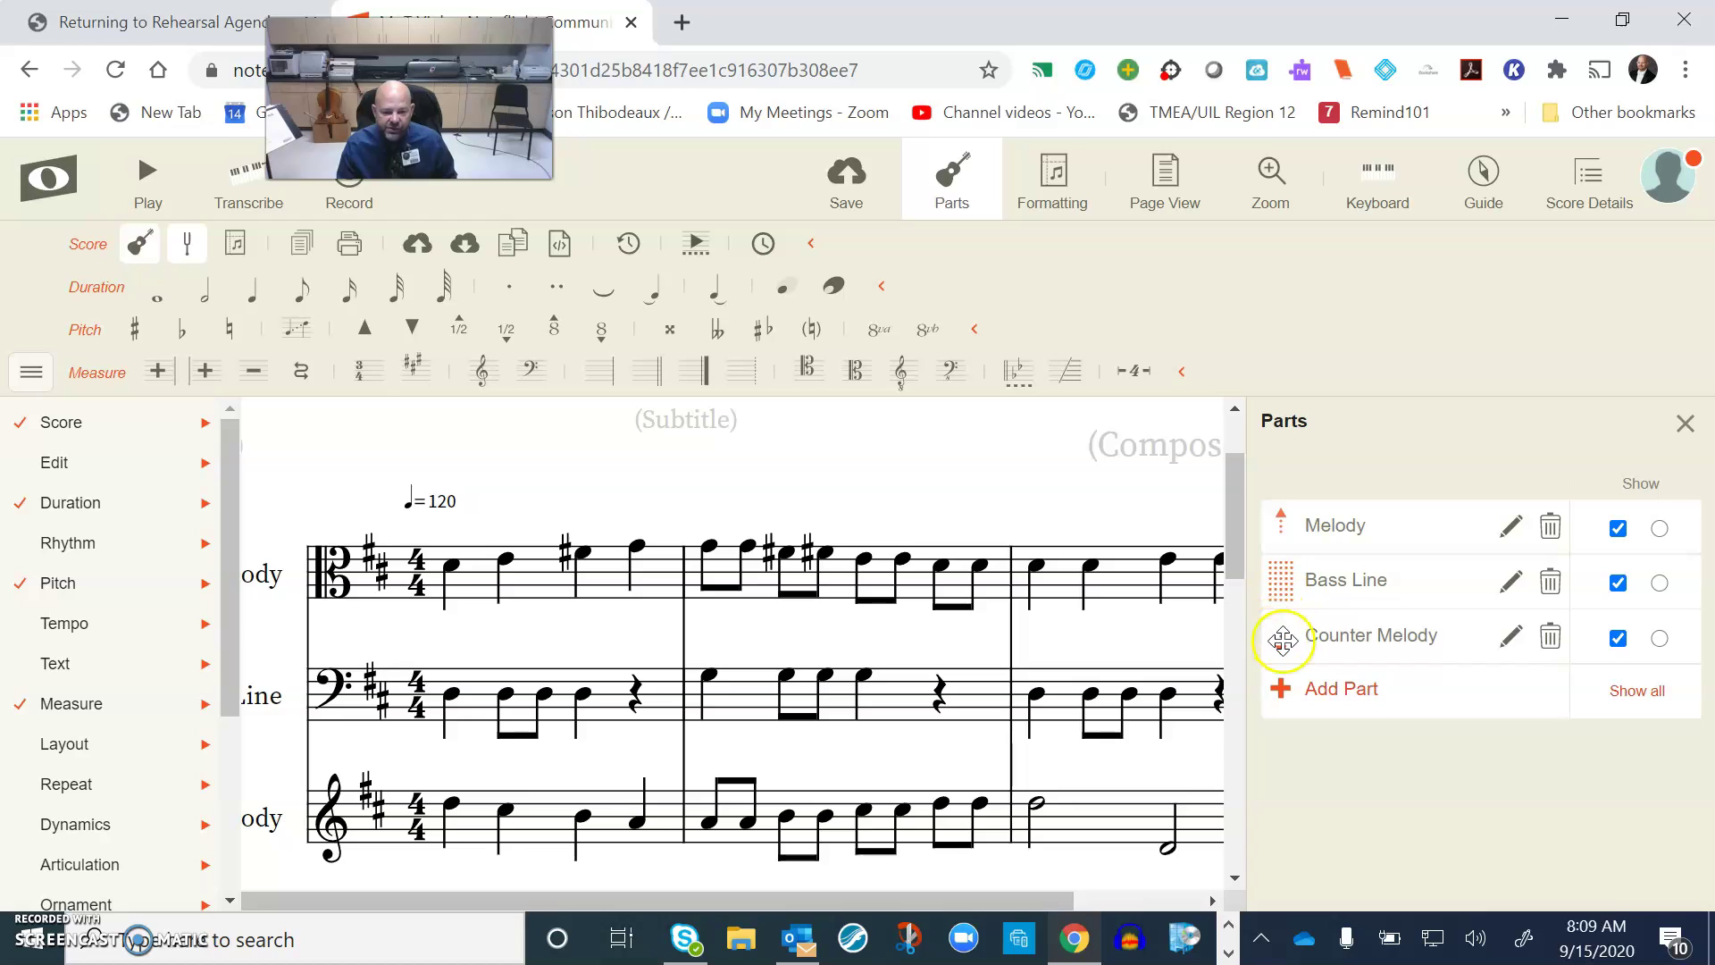
left_click_drag(1282, 643, 1283, 645)
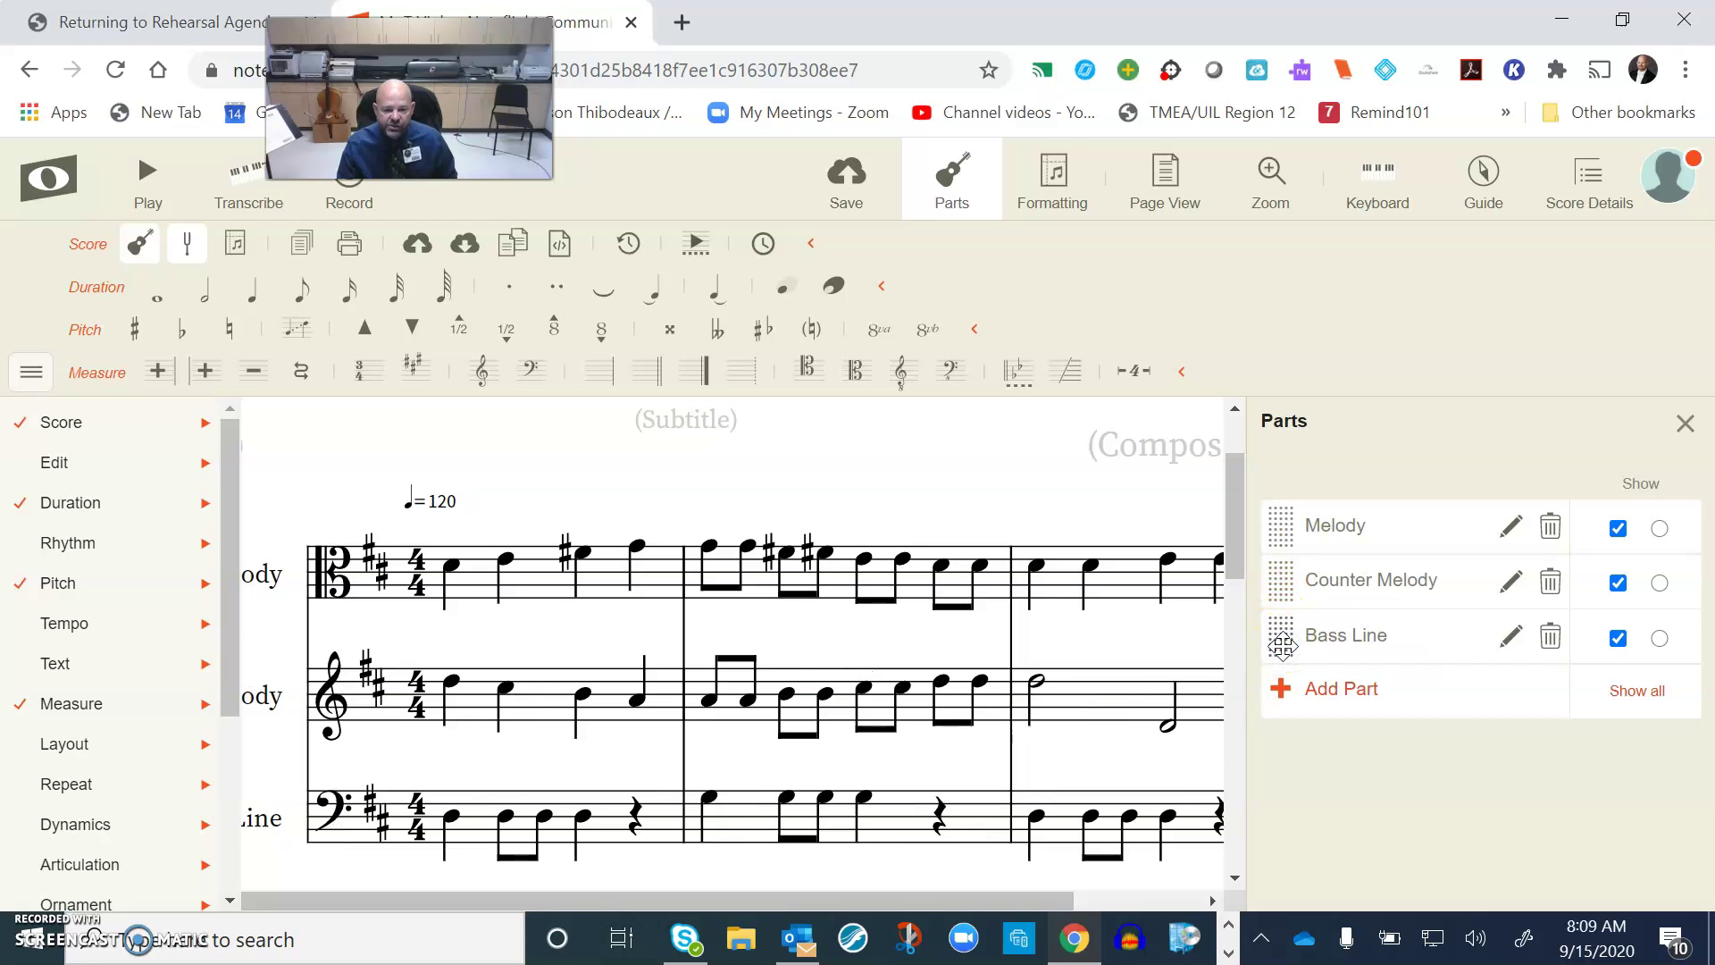
left_click(1335, 529)
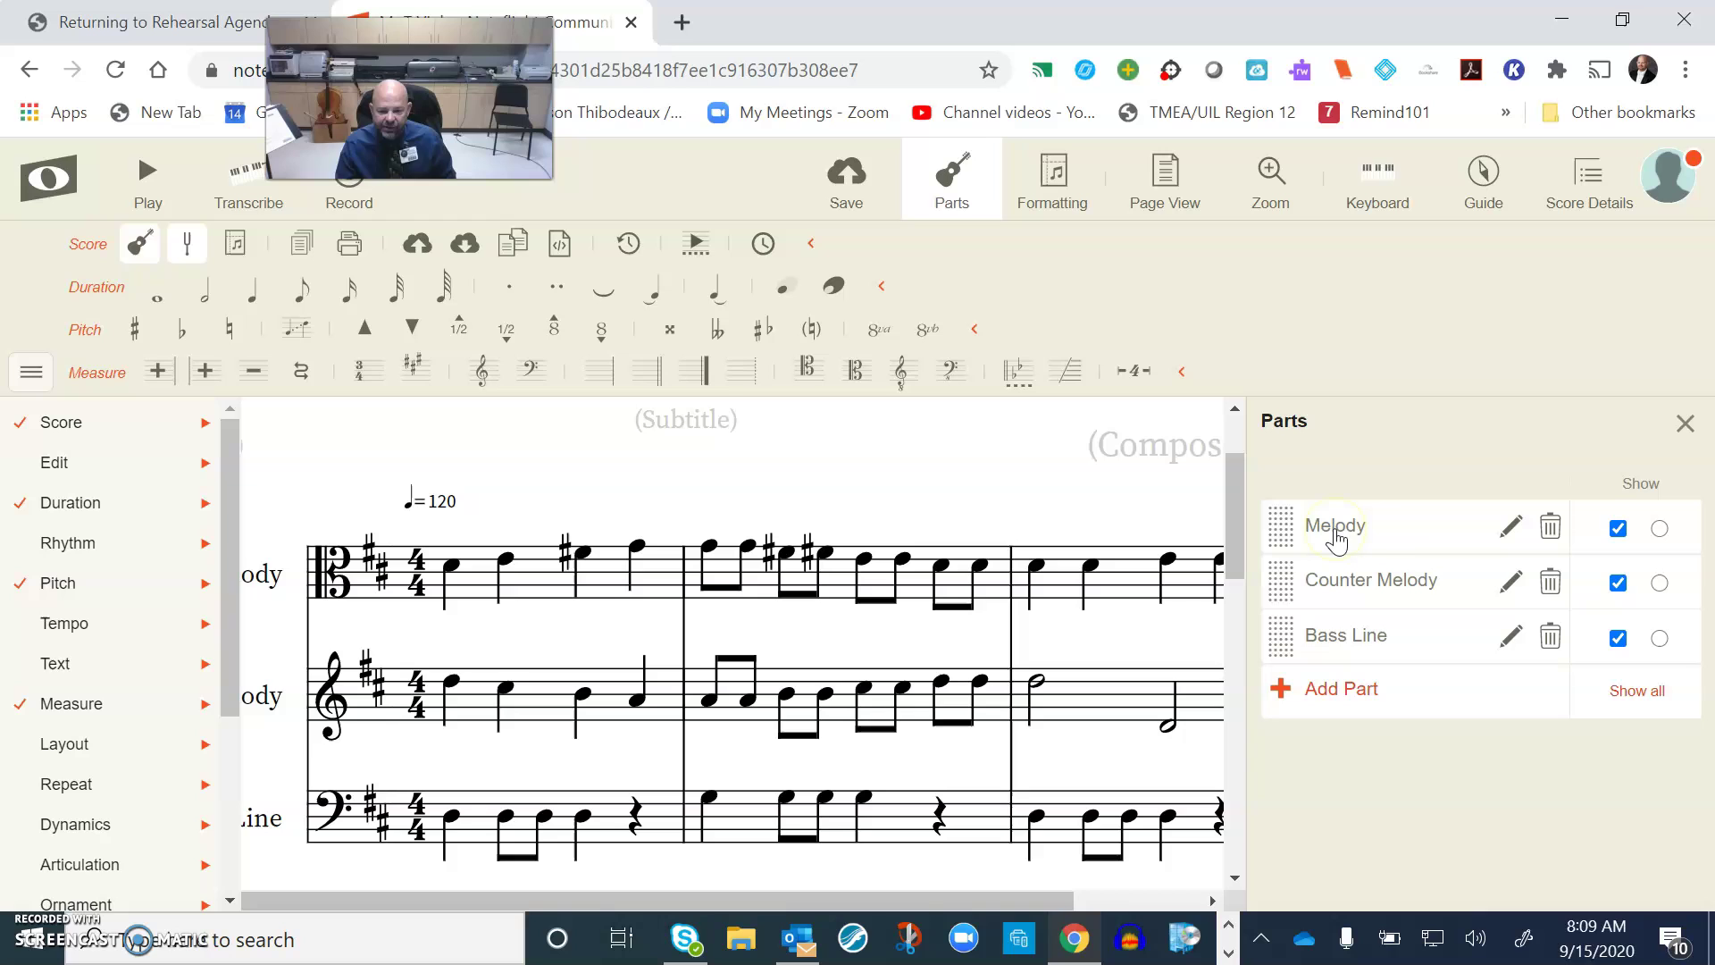
left_click(1374, 577)
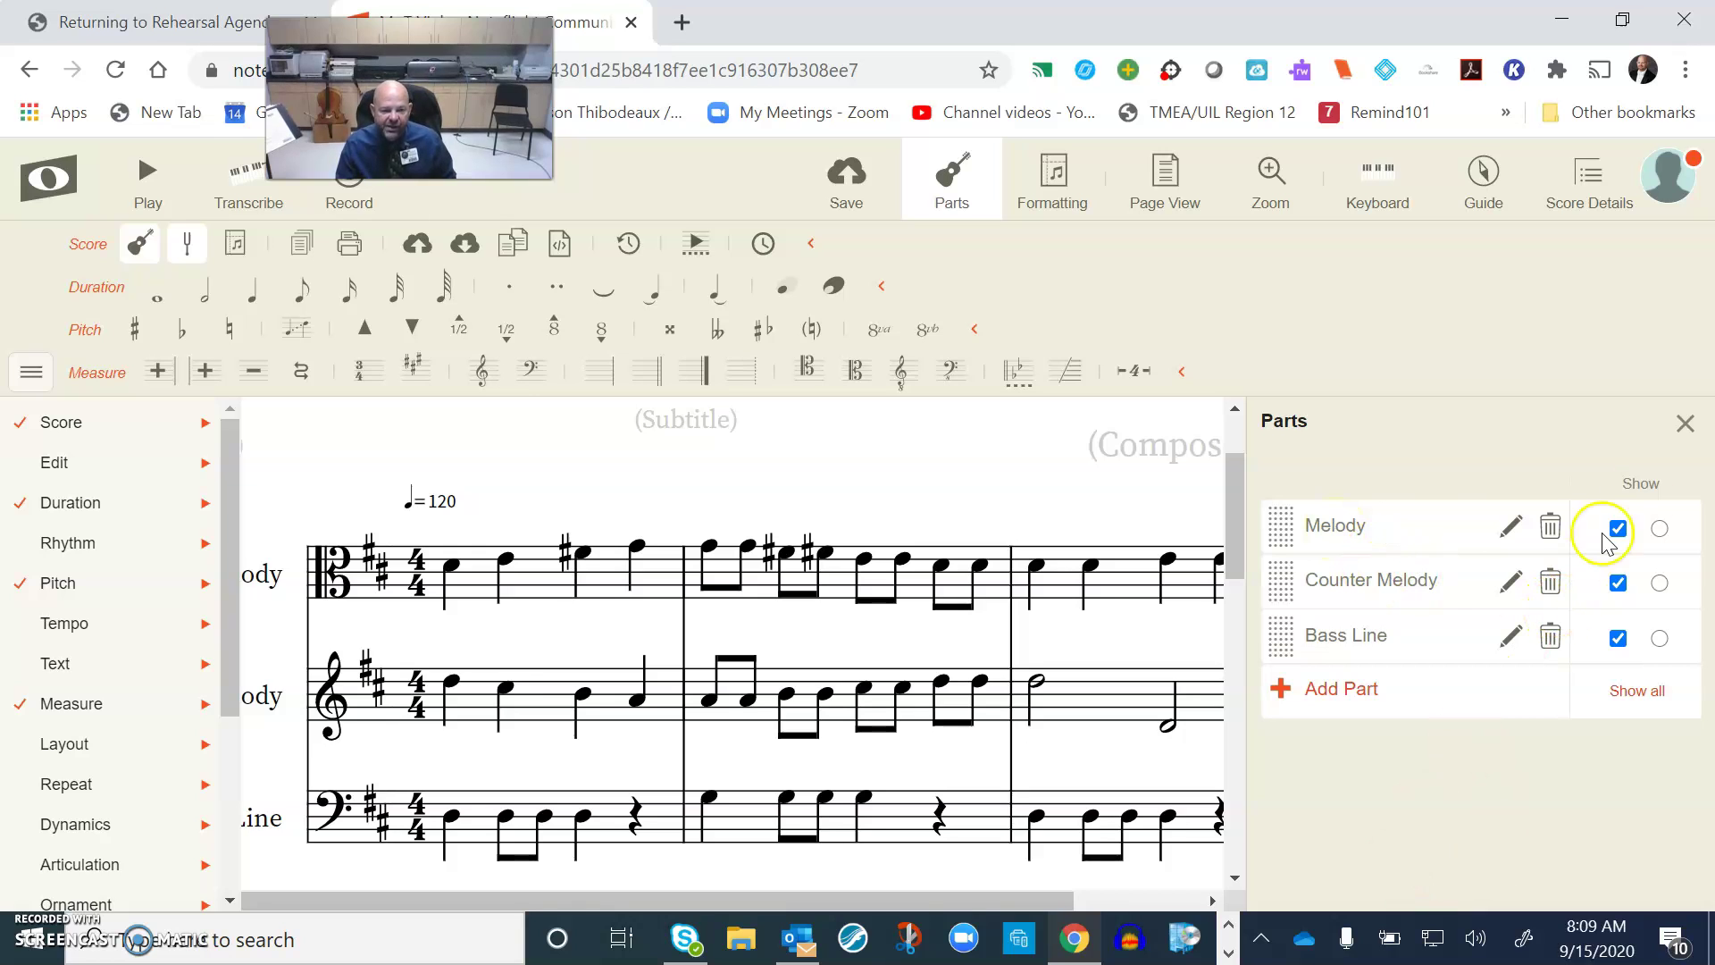
left_click(1680, 425)
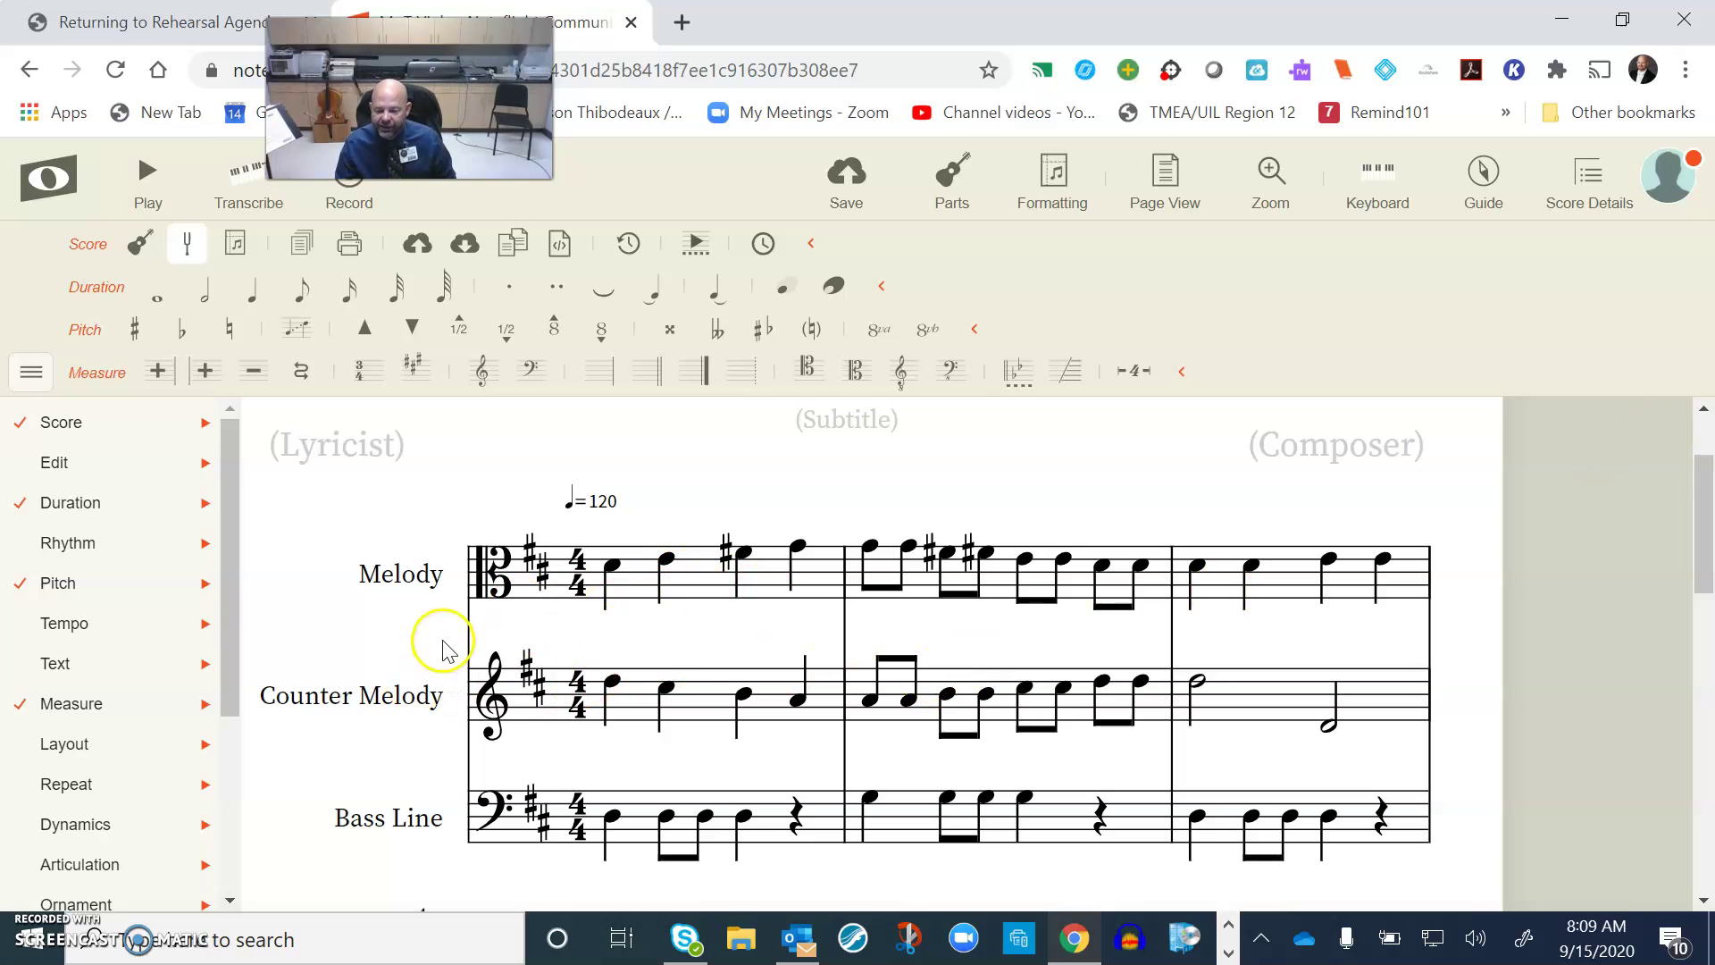
scroll(693, 670, "down", 6)
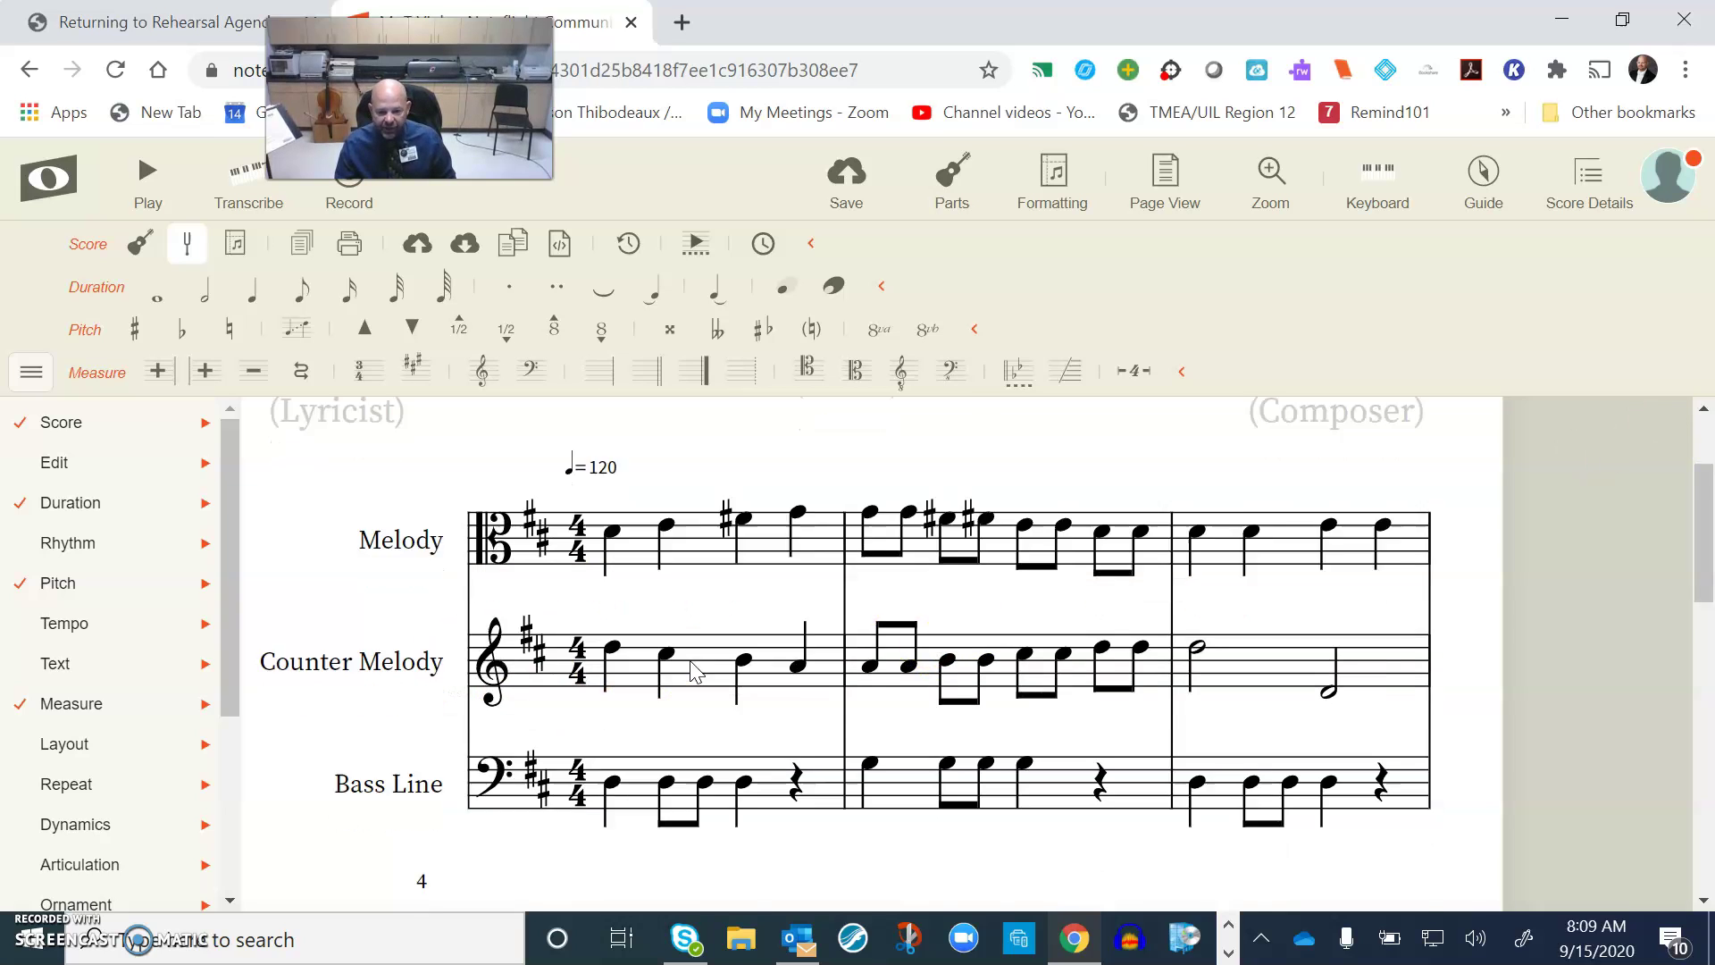
scroll(693, 669, "down", 5)
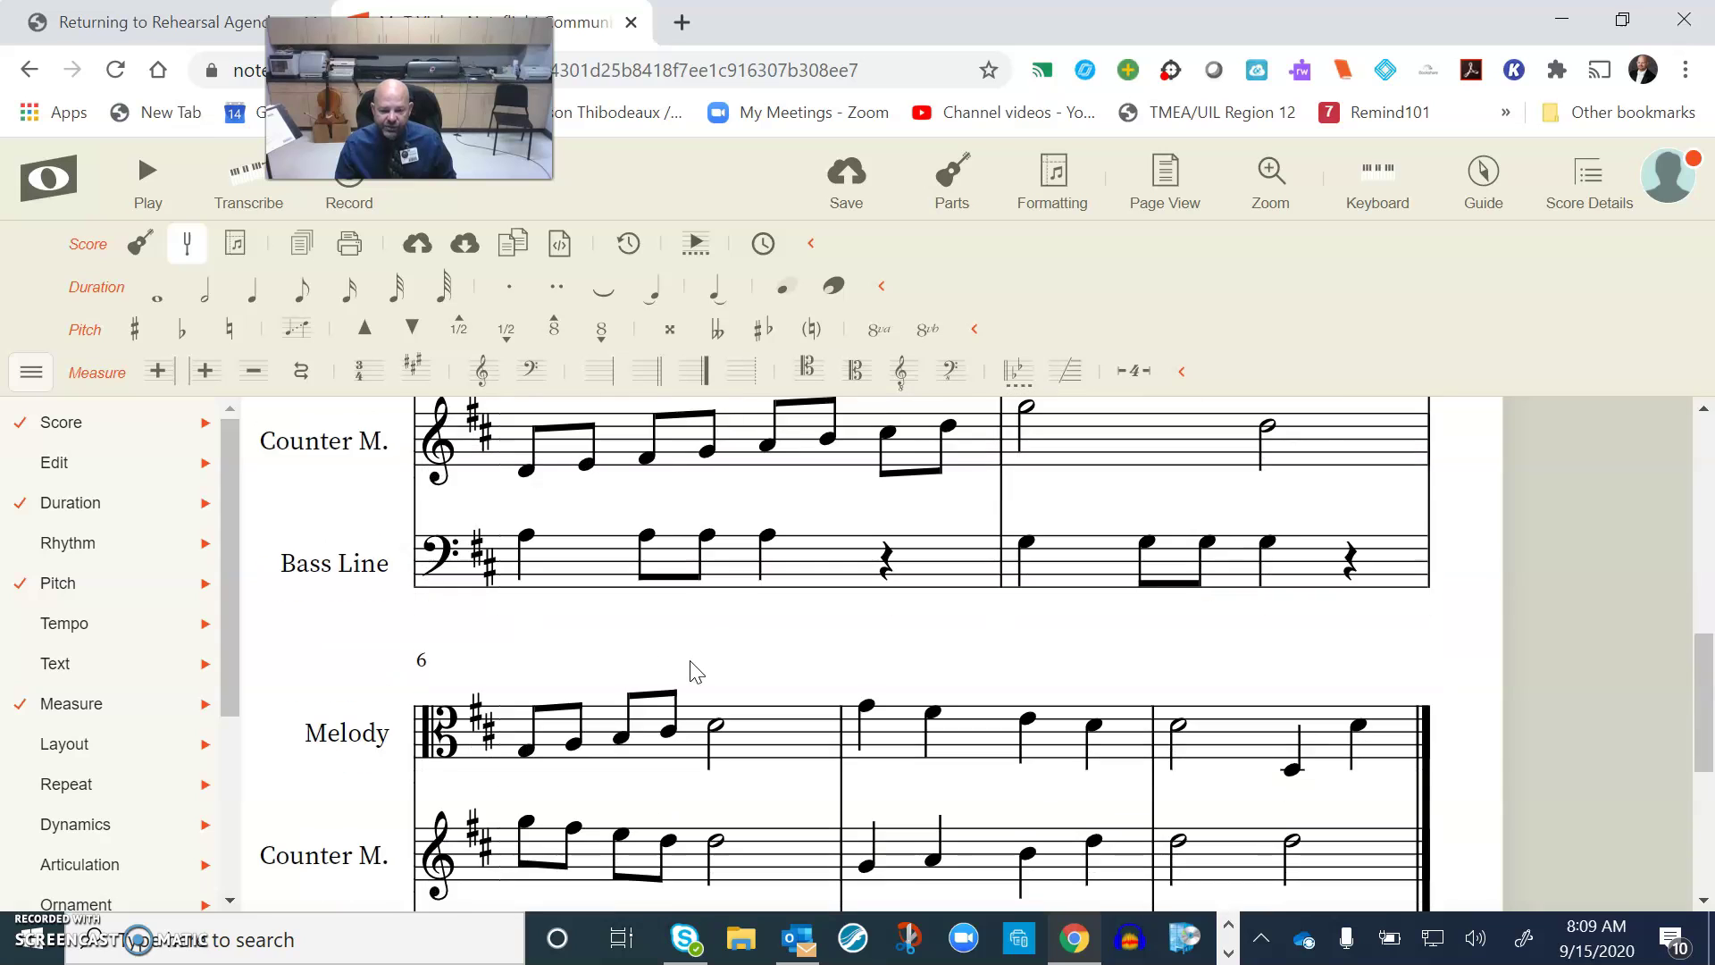
scroll(693, 670, "up", 12)
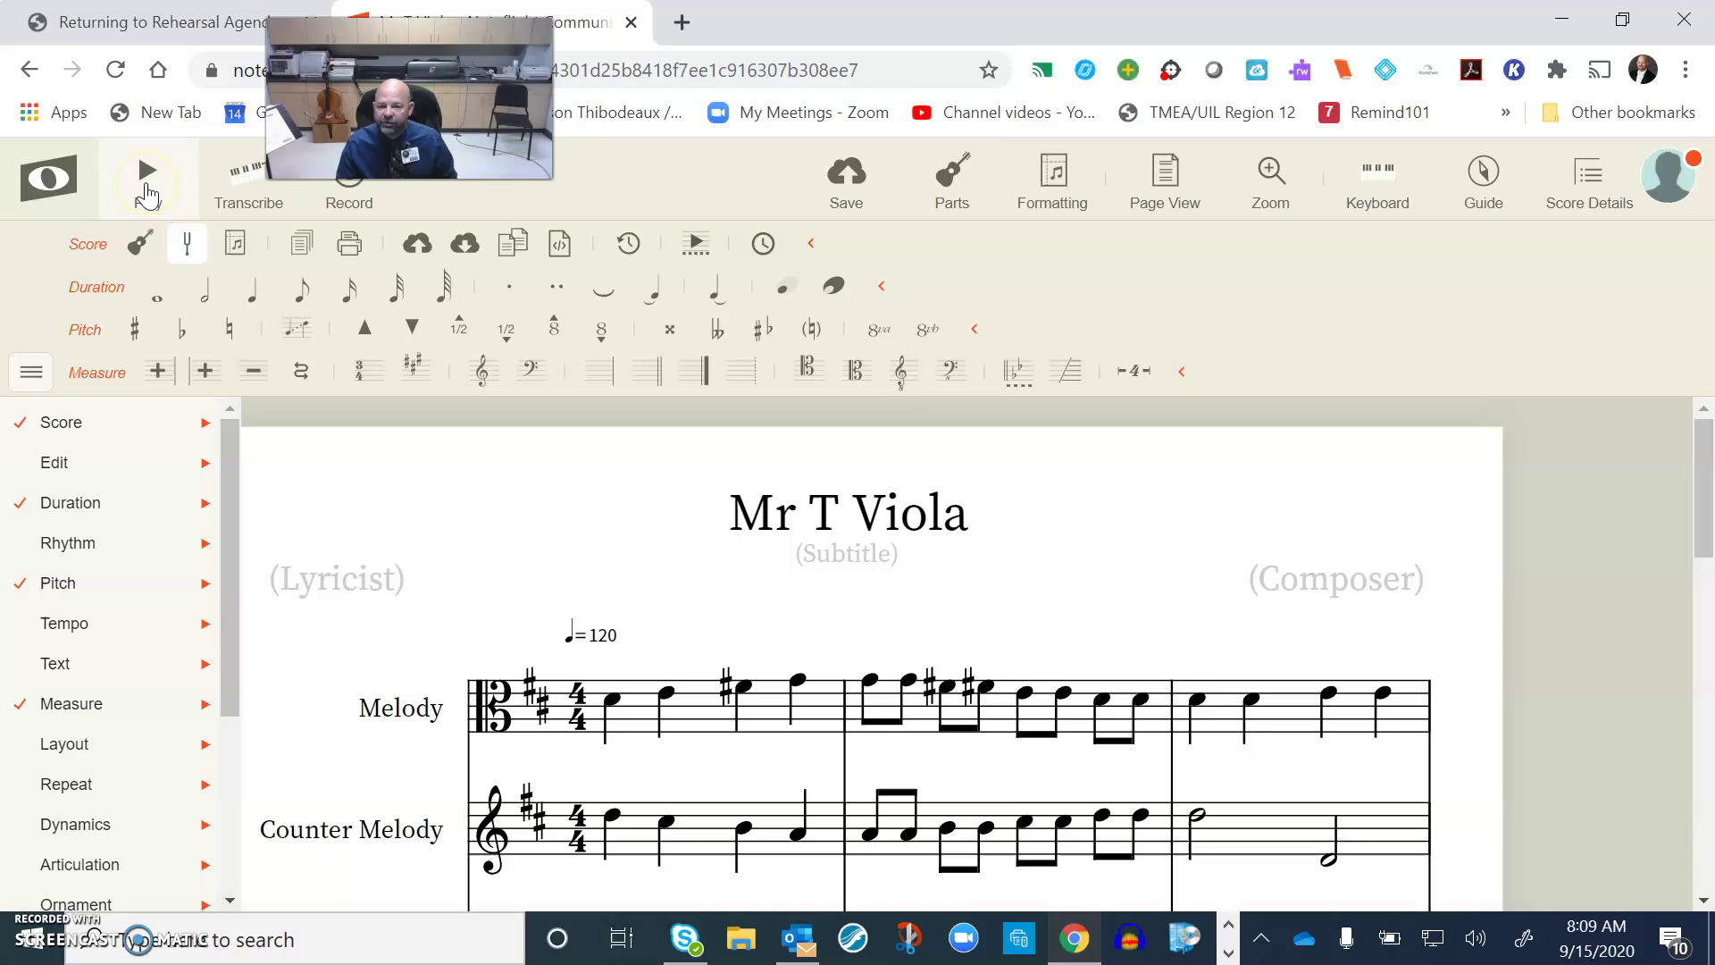
left_click(147, 190)
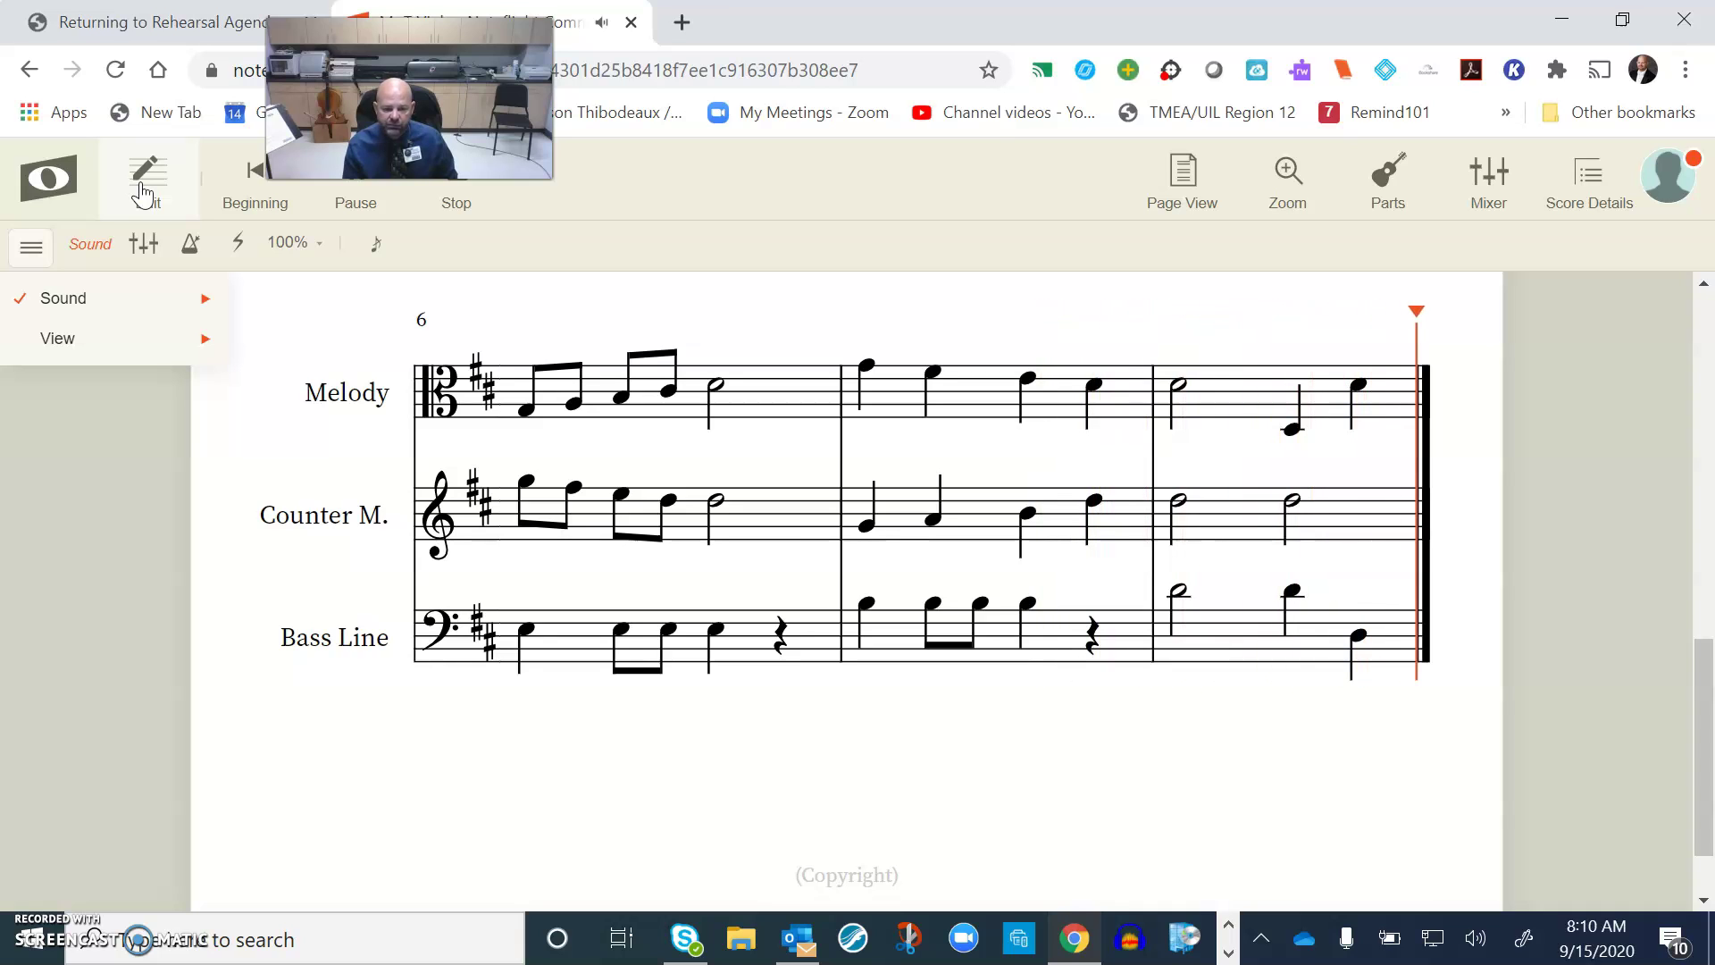
left_click(143, 192)
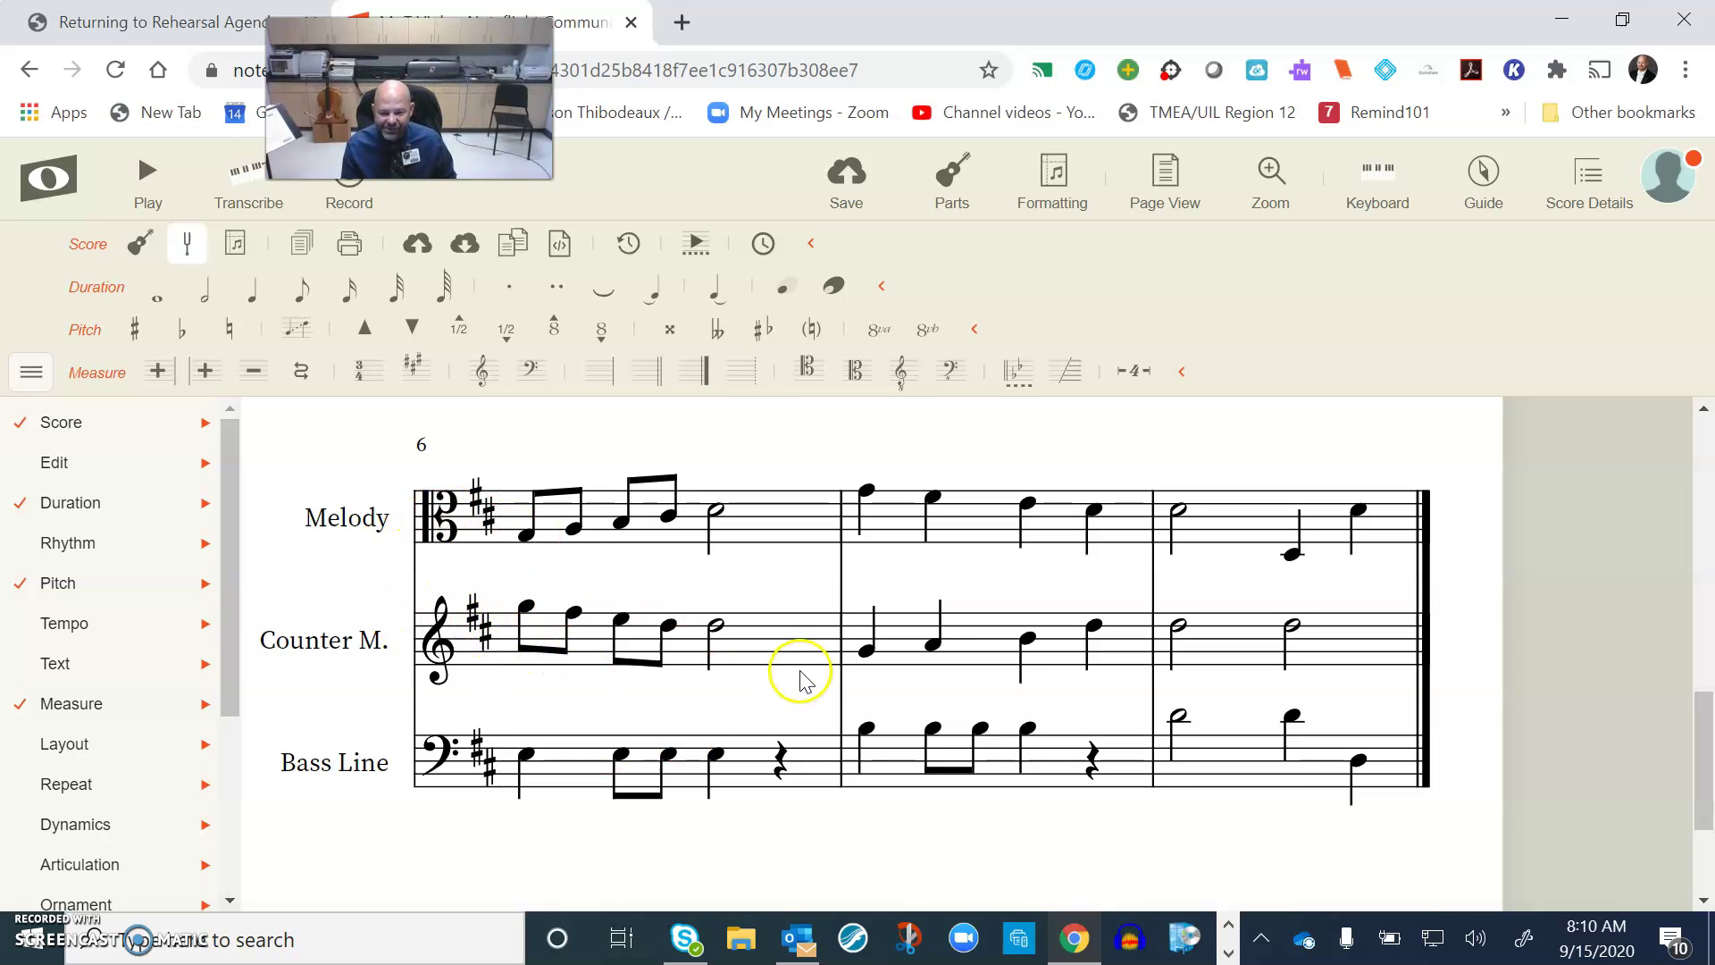
scroll(1510, 688, "up", 3)
scroll(1510, 697, "up", 5)
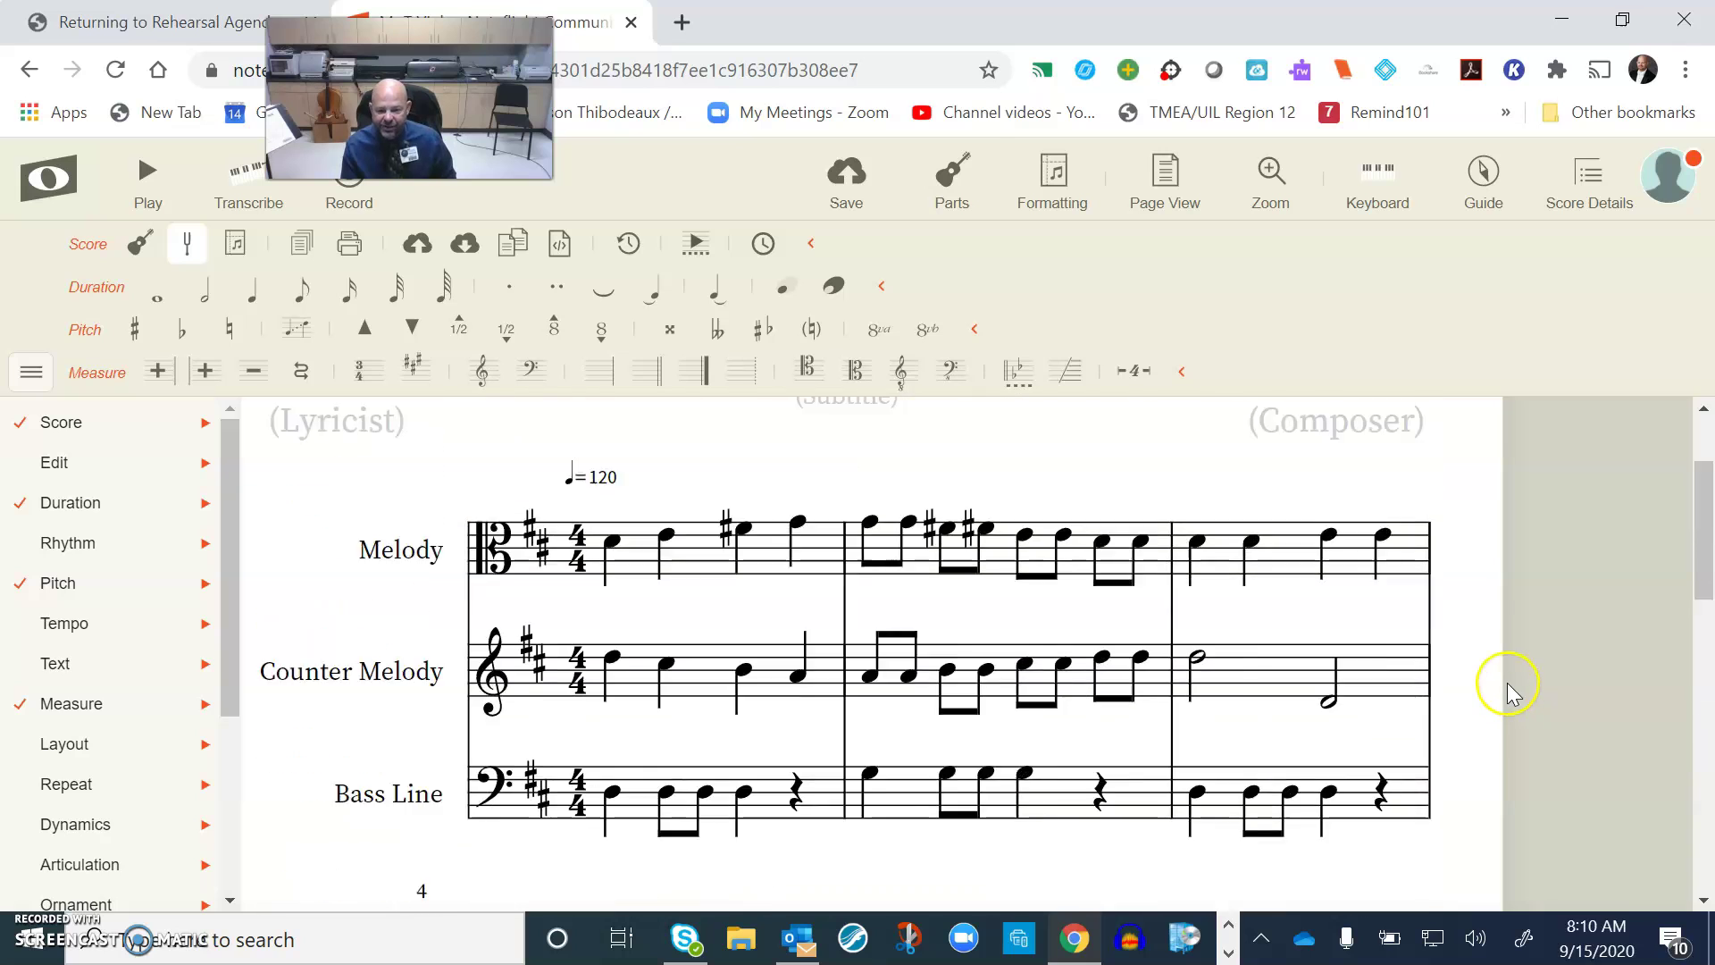
scroll(1509, 697, "down", 1)
mouse_move(134, 447)
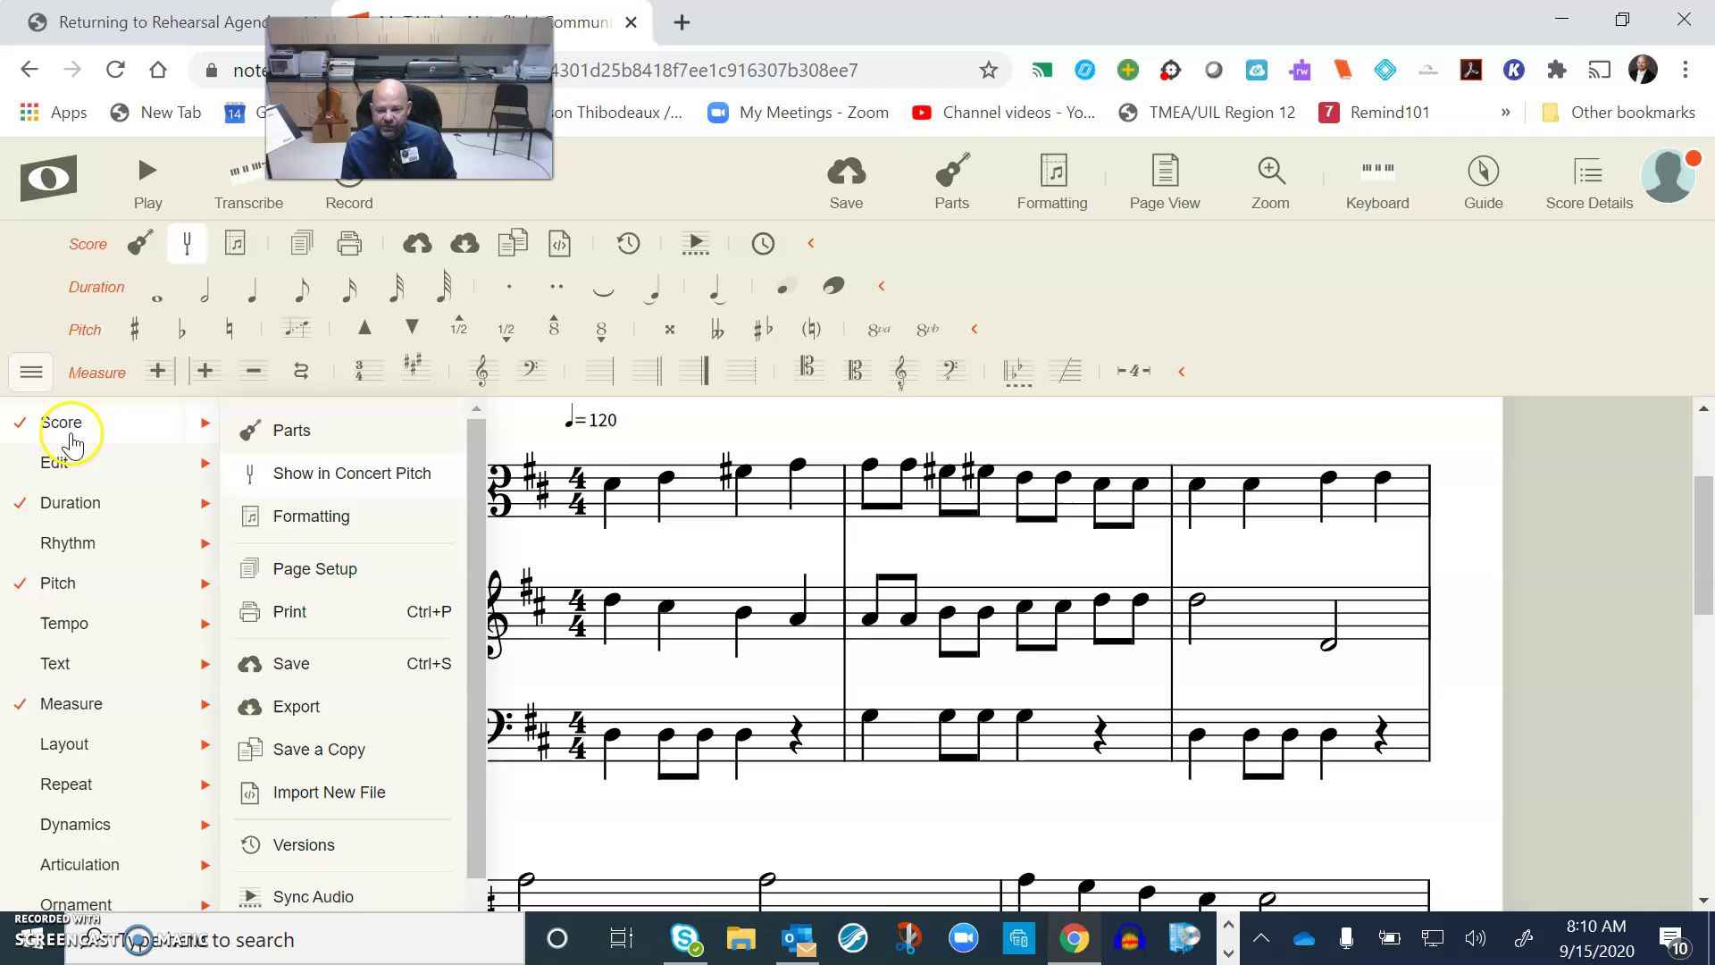
left_click(308, 445)
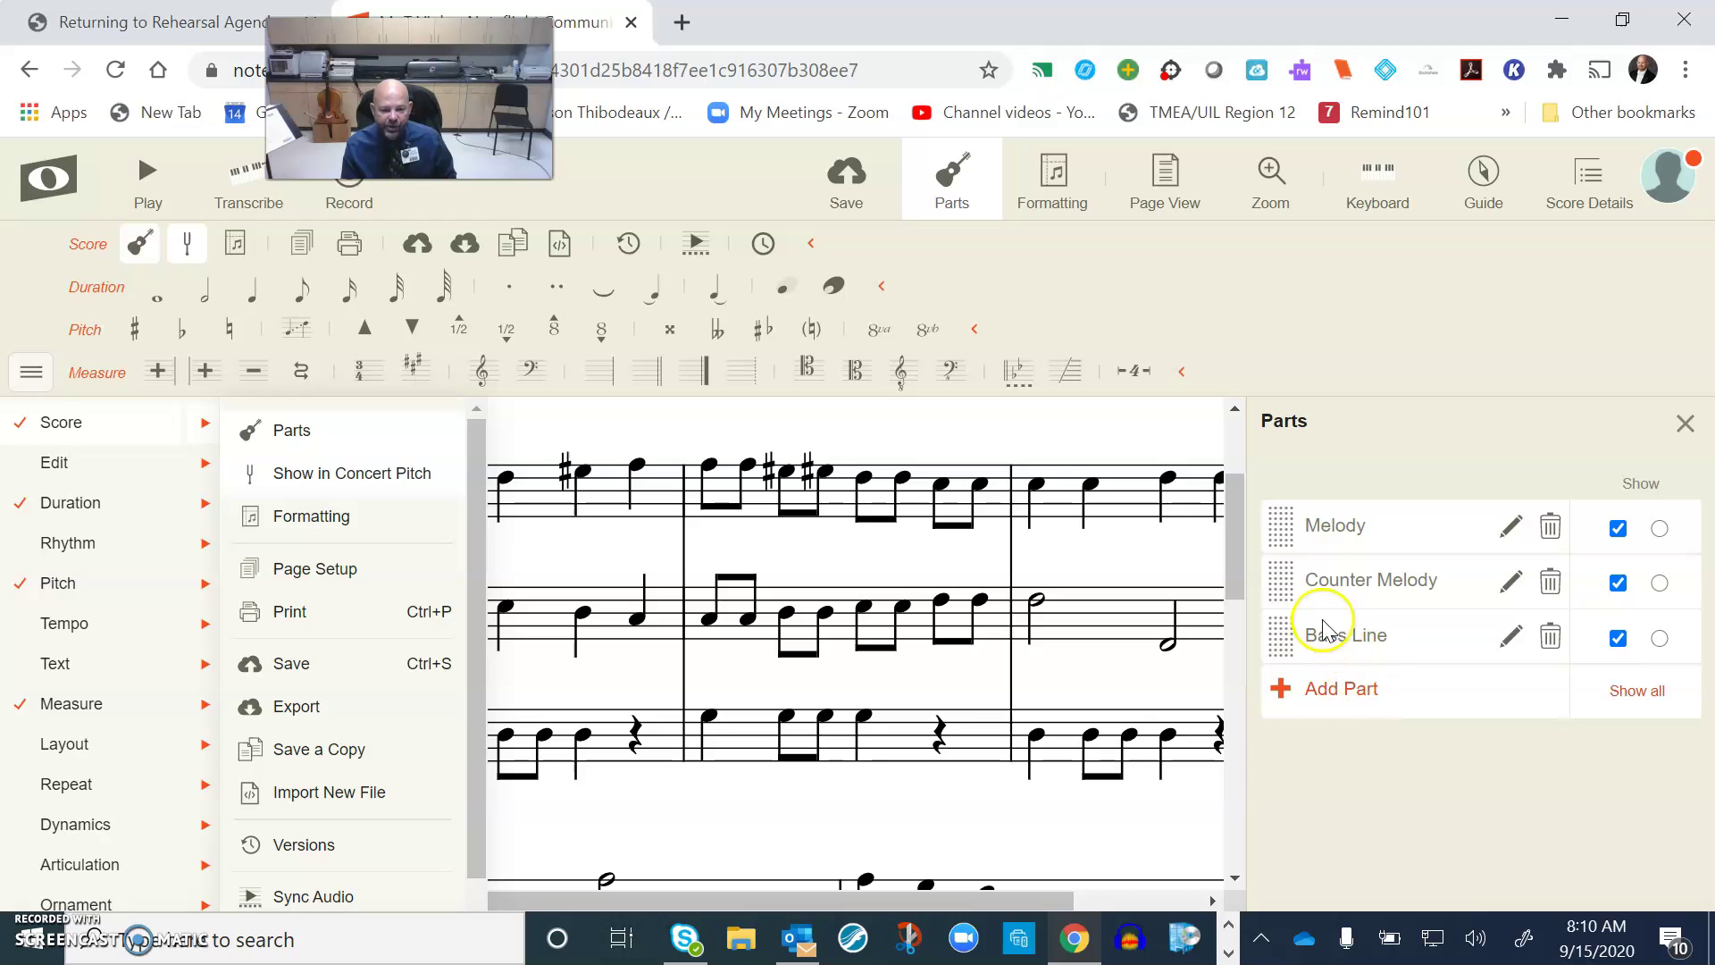
left_click(1277, 525)
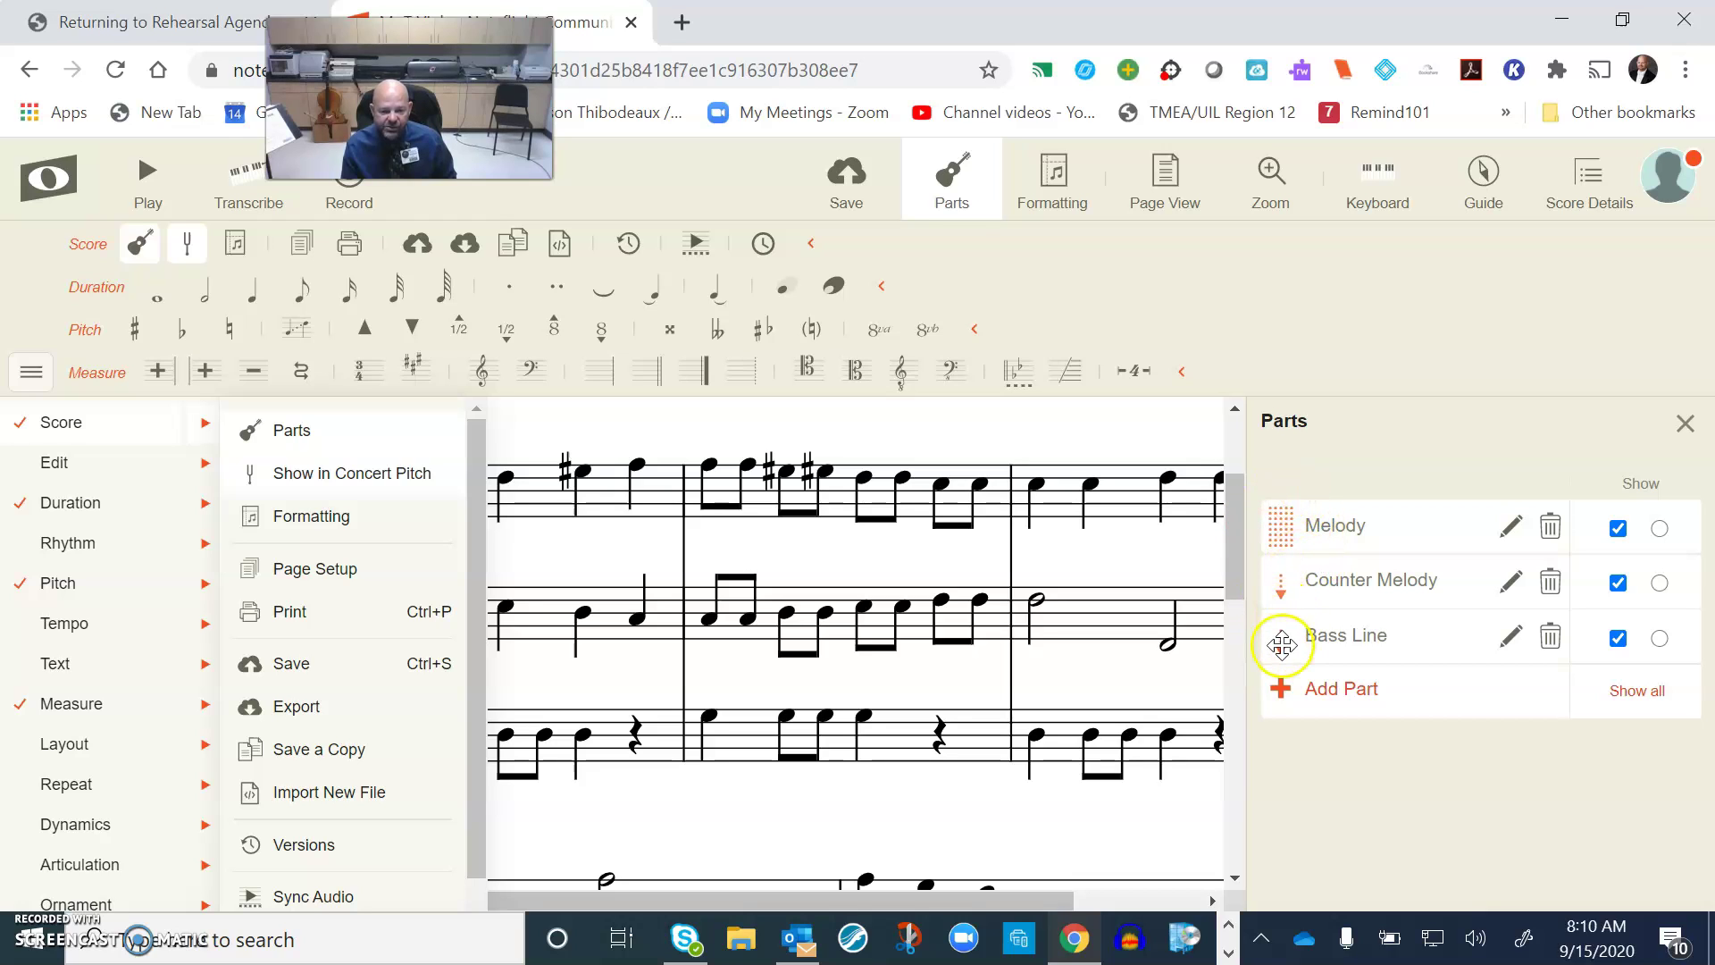
left_click(1685, 423)
left_click(742, 424)
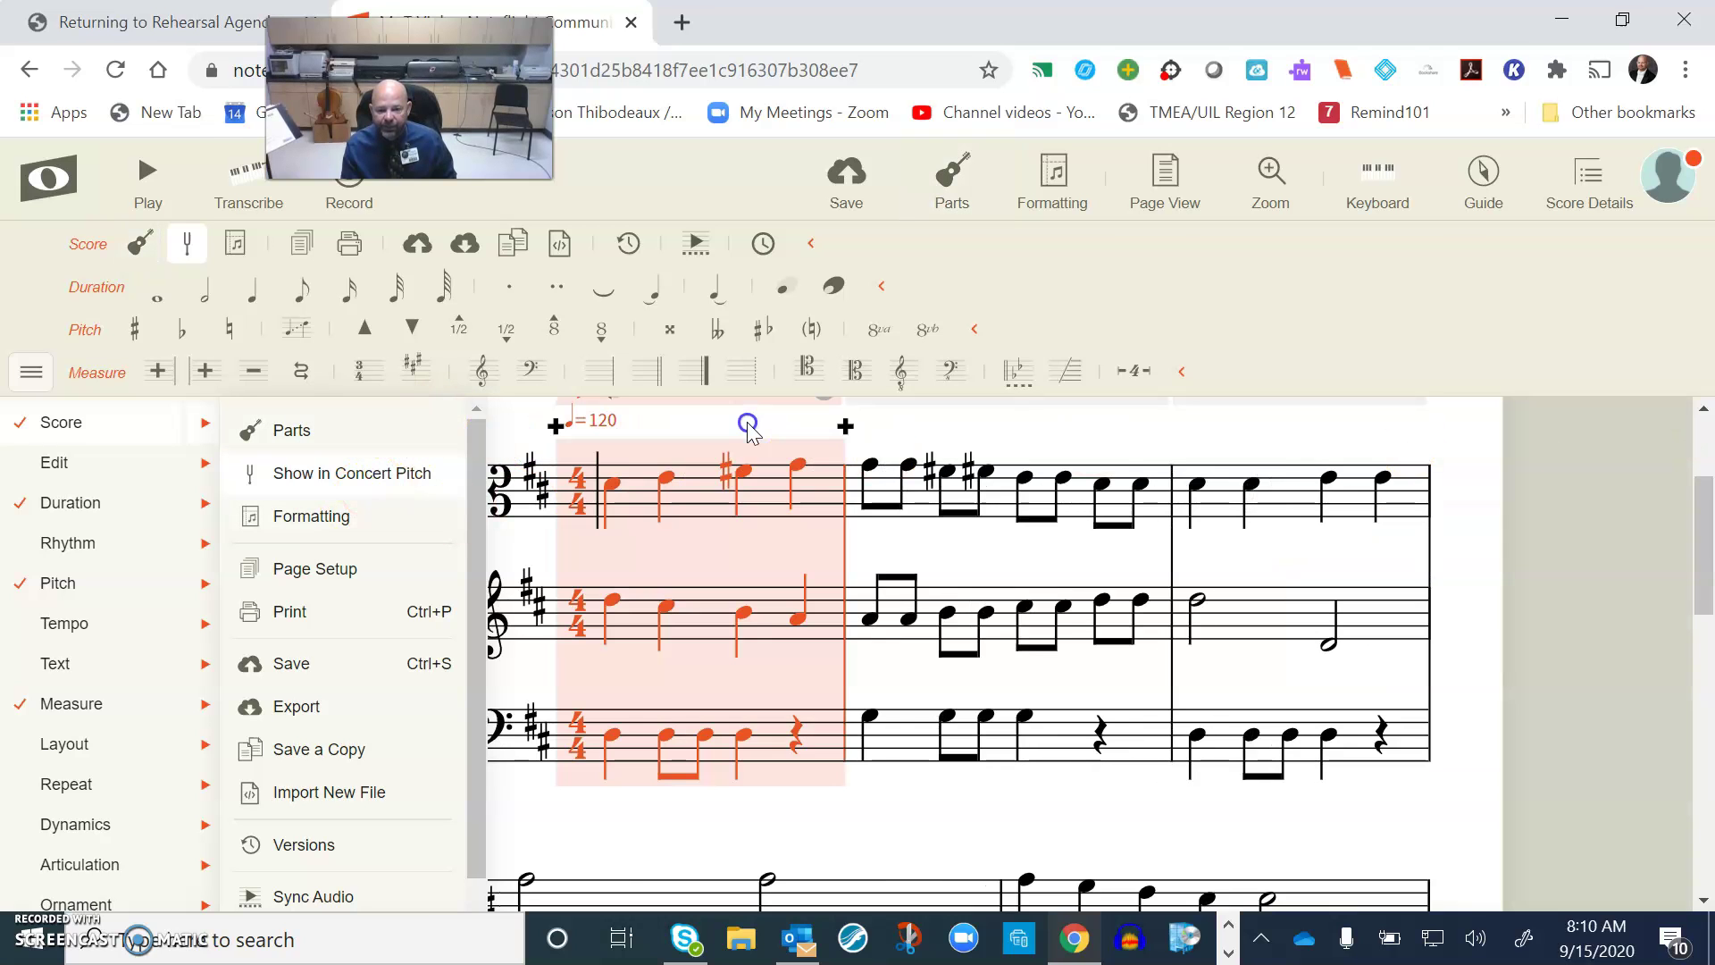
left_click(1390, 421)
scroll(1555, 636, "up", 3)
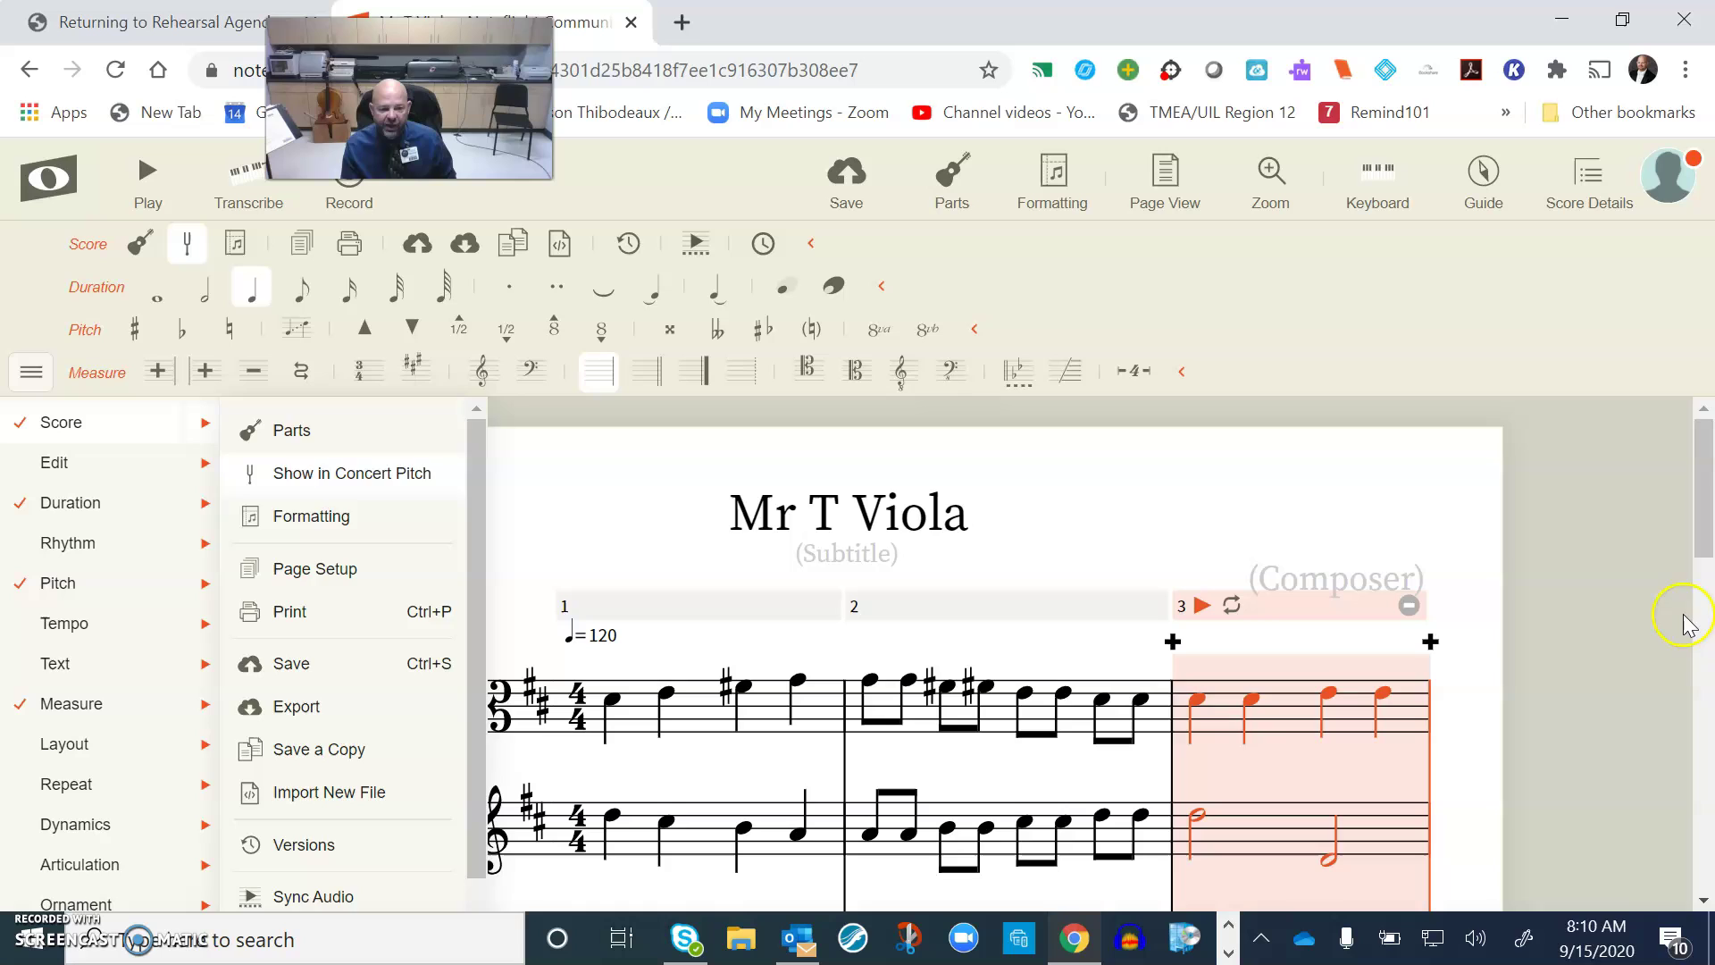
scroll(1622, 748, "down", 3)
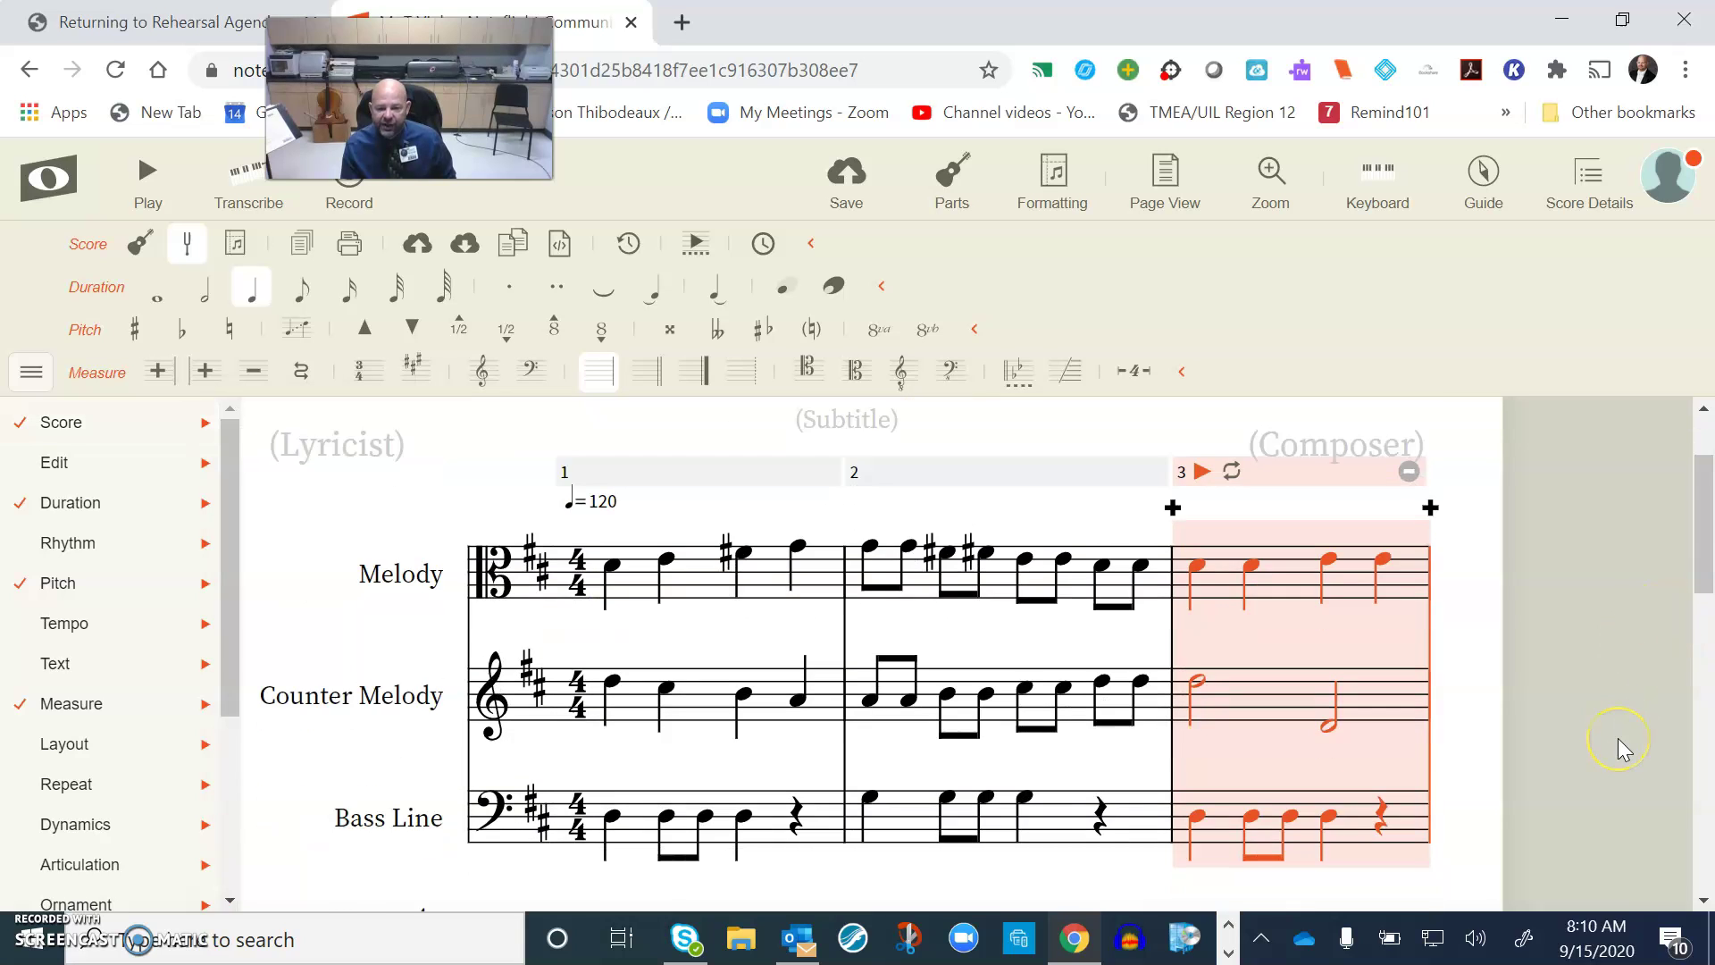